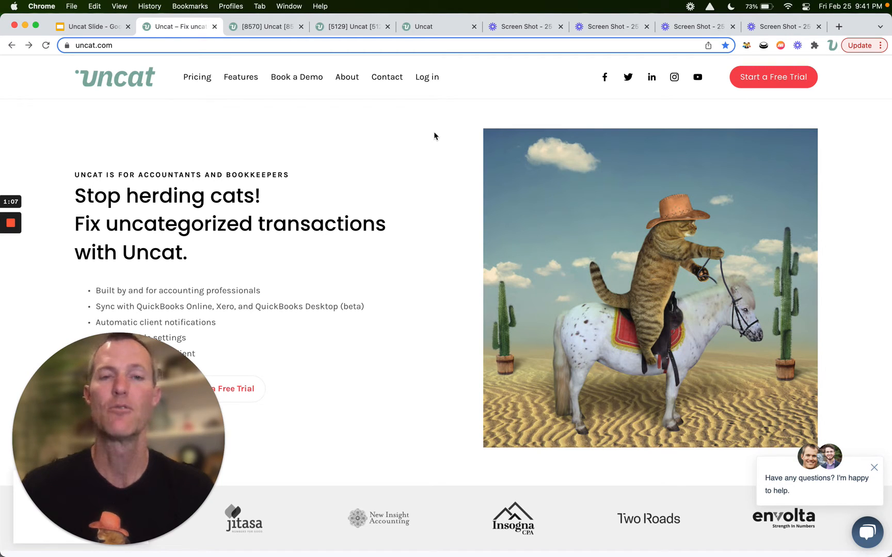
# In the client dashboard for Acme, Inc., look at the document attachment form and the notes window of the Staples transaction
pyautogui.click(283, 31)
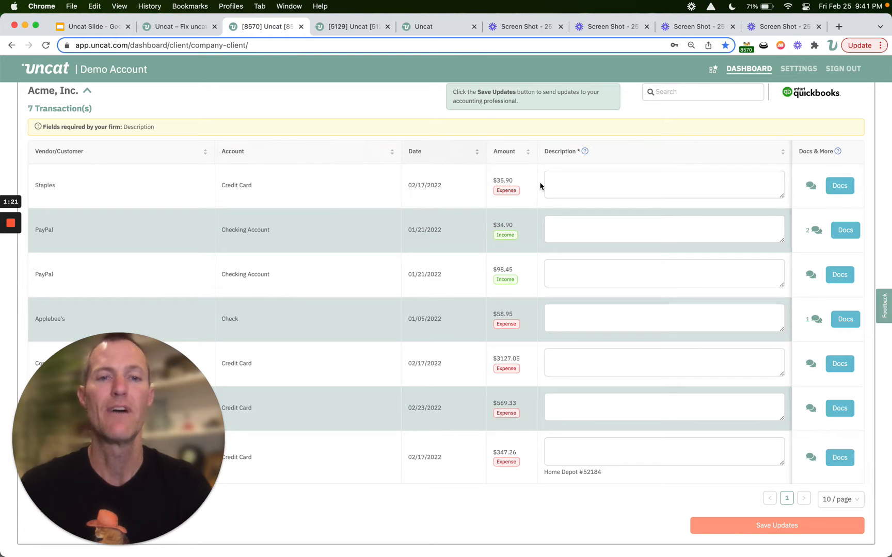
pyautogui.click(557, 178)
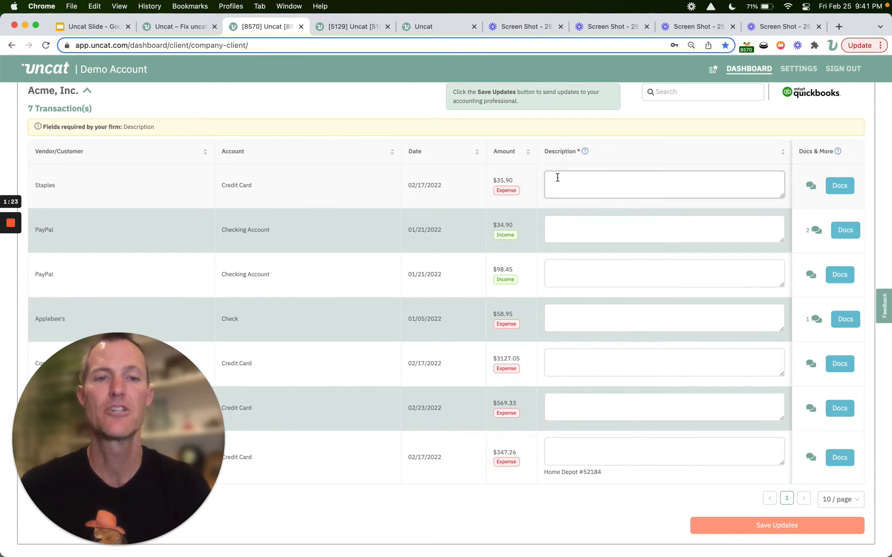
pyautogui.click(837, 193)
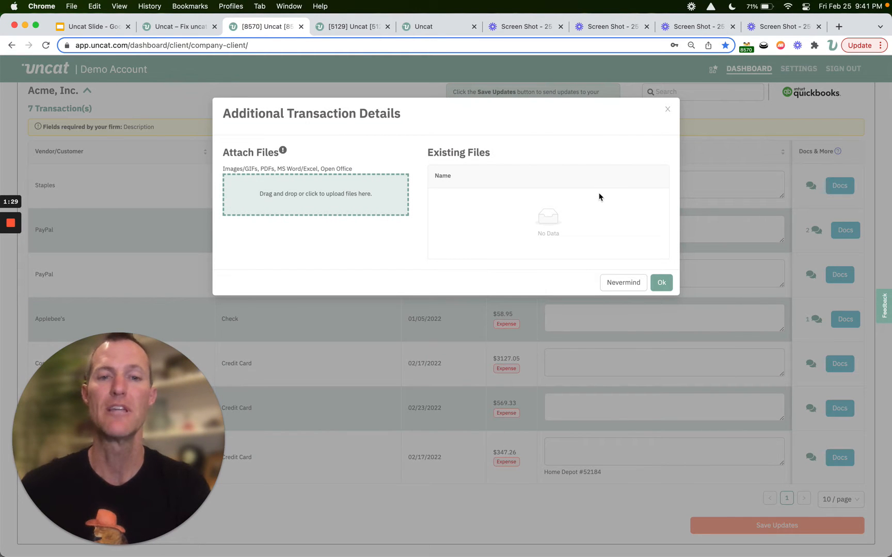
pyautogui.click(668, 110)
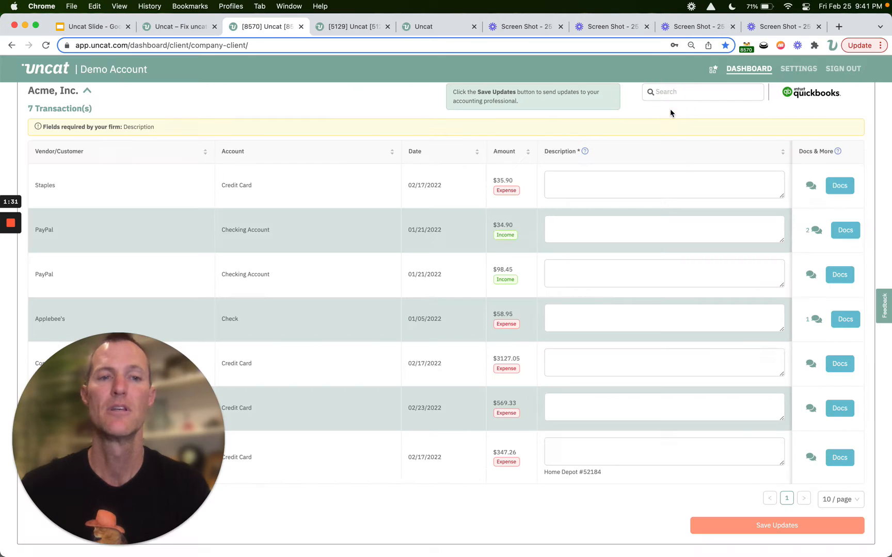
pyautogui.click(810, 192)
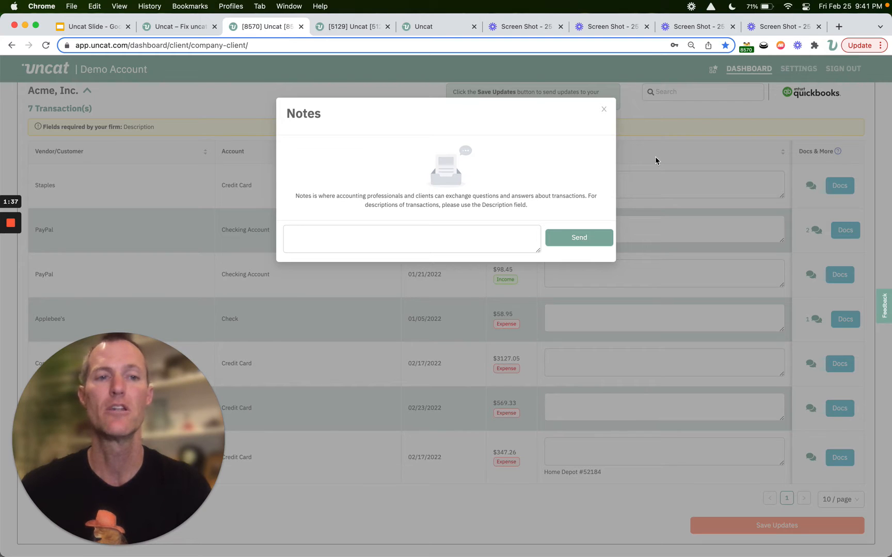
pyautogui.click(604, 110)
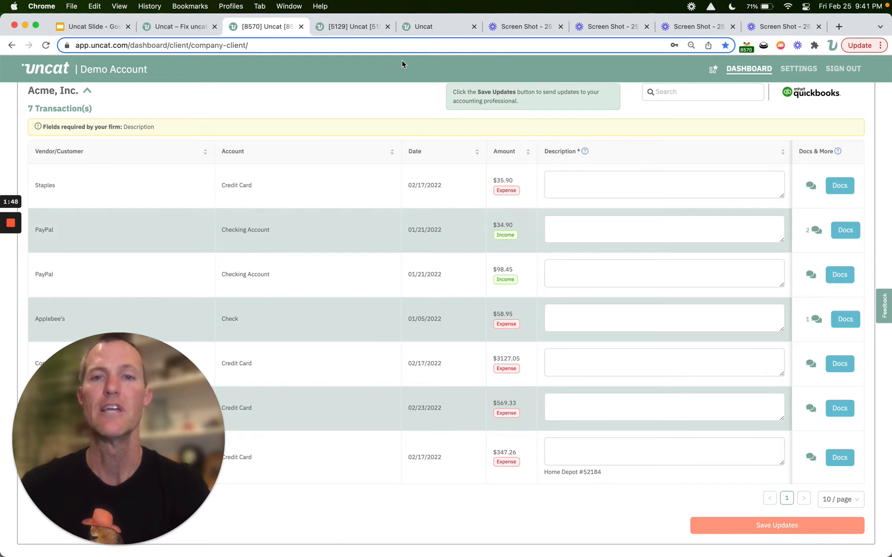
# Switch to the accountant dashboard and view the files attached to the Amazon transaction dated 01/21/2022
pyautogui.click(365, 30)
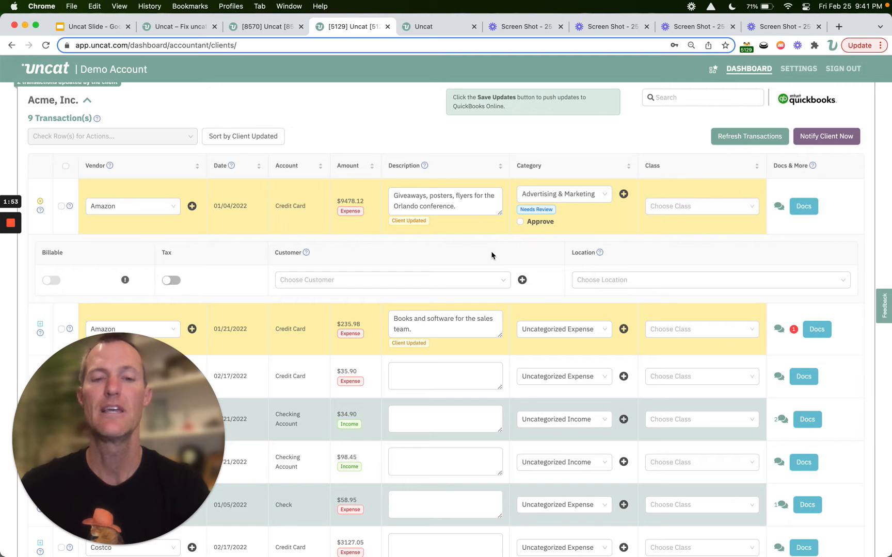
pyautogui.scroll(-3, 498, 282)
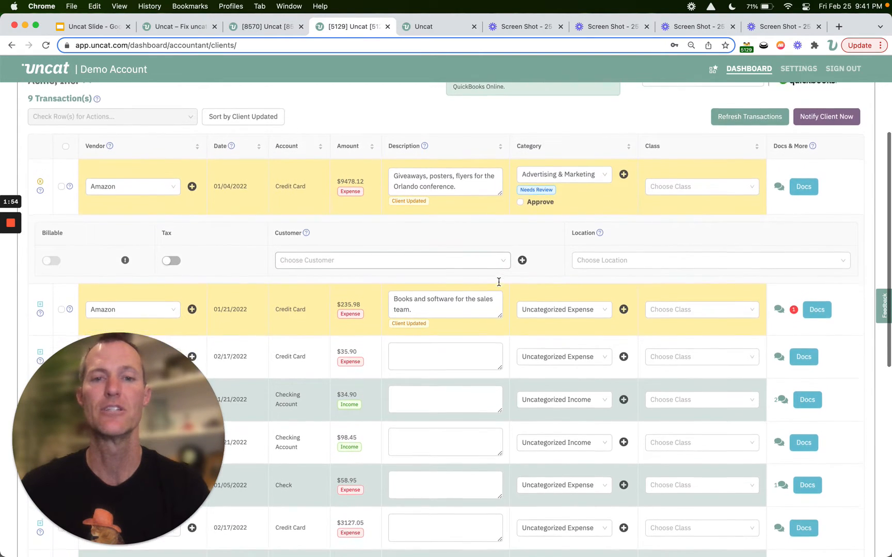
pyautogui.scroll(2, 499, 282)
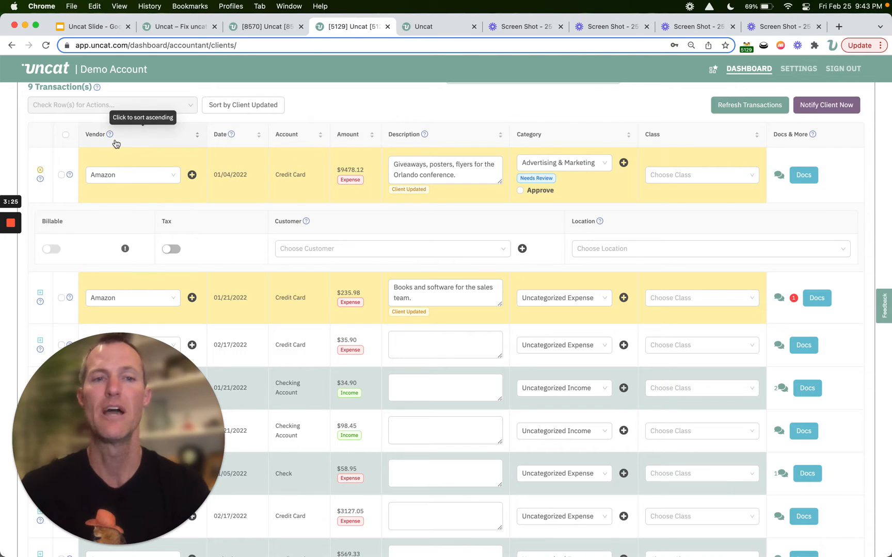
pyautogui.scroll(2, 462, 170)
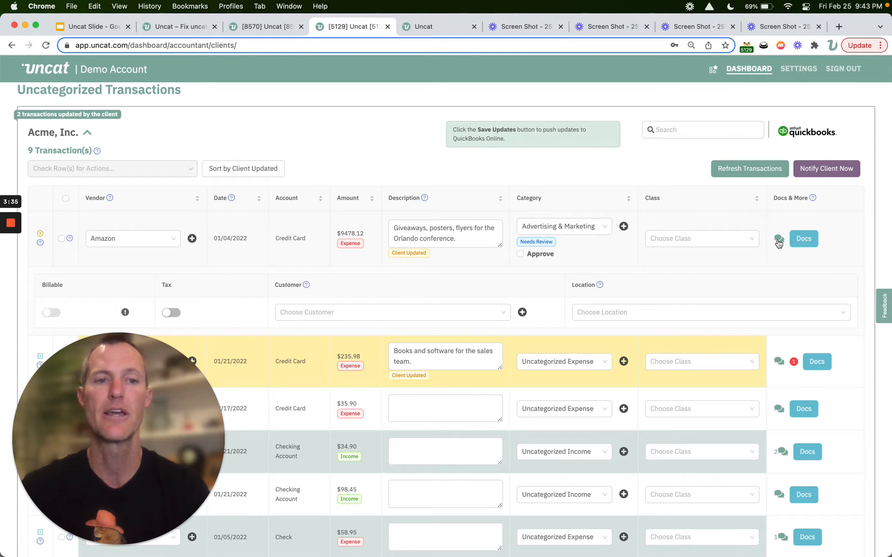
pyautogui.click(814, 362)
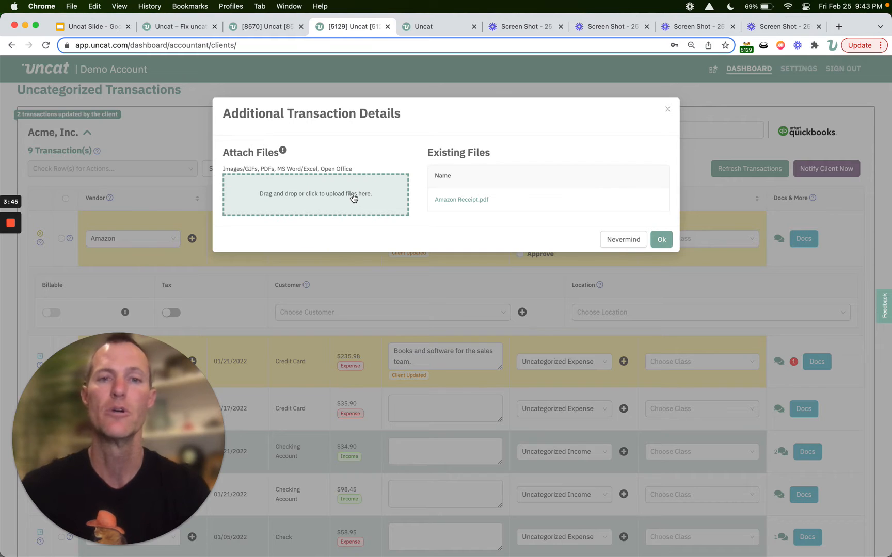
pyautogui.click(667, 111)
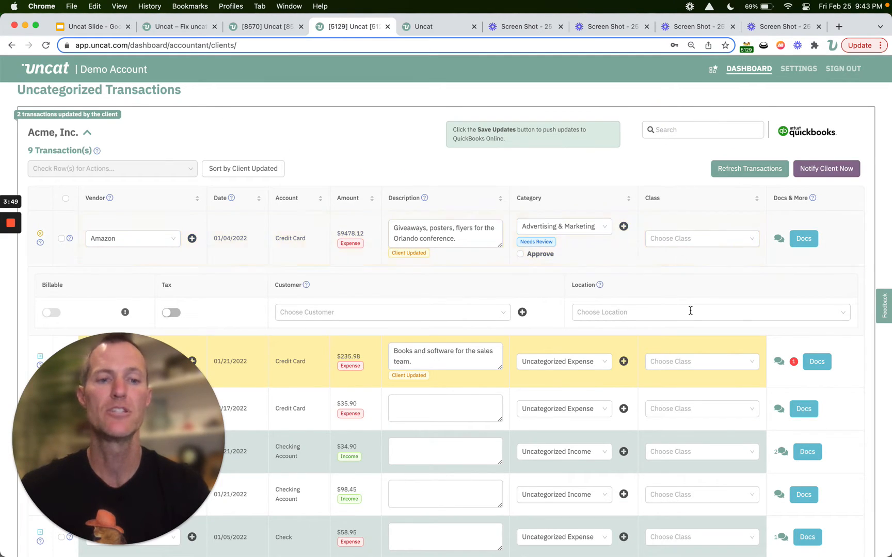
# View the form for creating a new account/category from the Amazon transaction dated 01/04/2022, and close it without creating anything
pyautogui.scroll(-3, 690, 311)
pyautogui.scroll(-3, 690, 310)
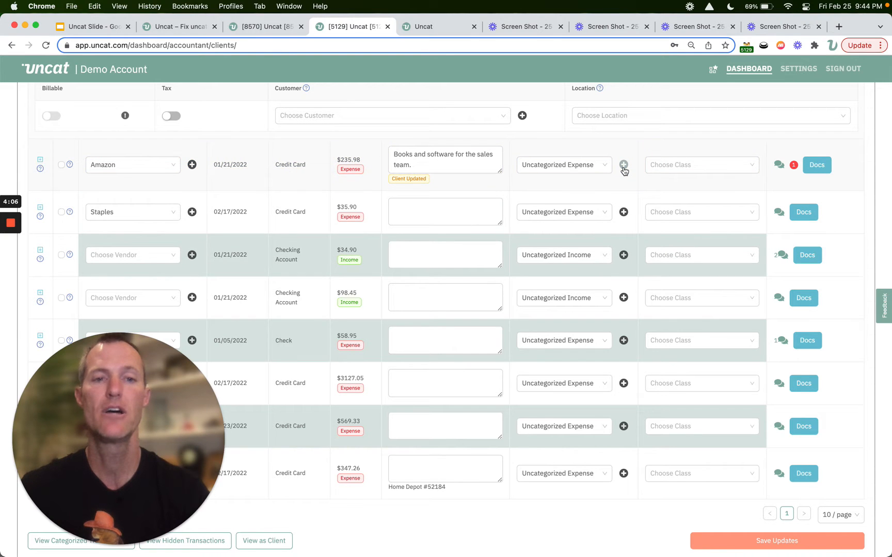
pyautogui.scroll(3, 624, 170)
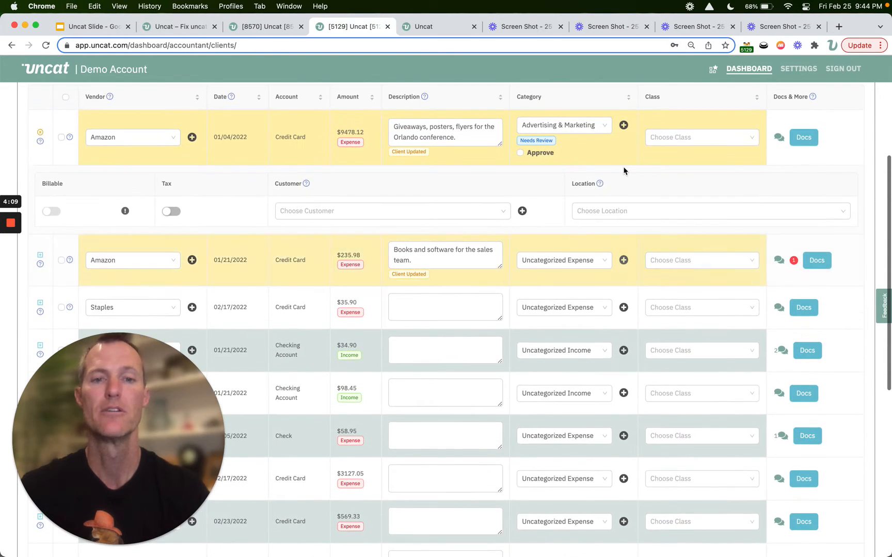
pyautogui.scroll(1, 625, 171)
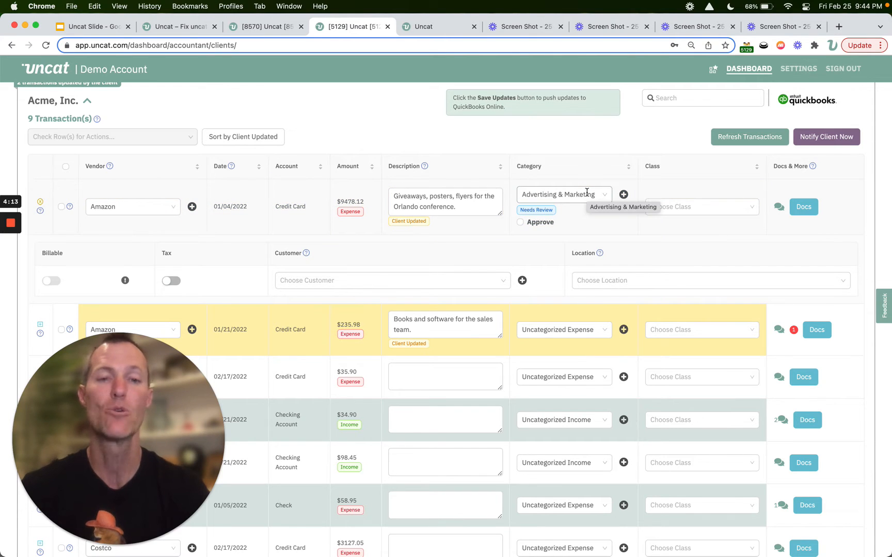
pyautogui.click(624, 195)
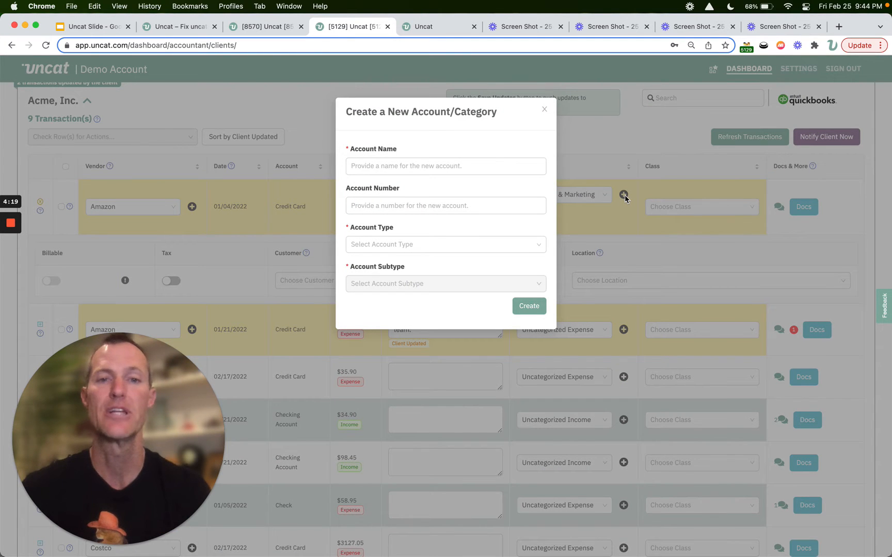
pyautogui.click(543, 111)
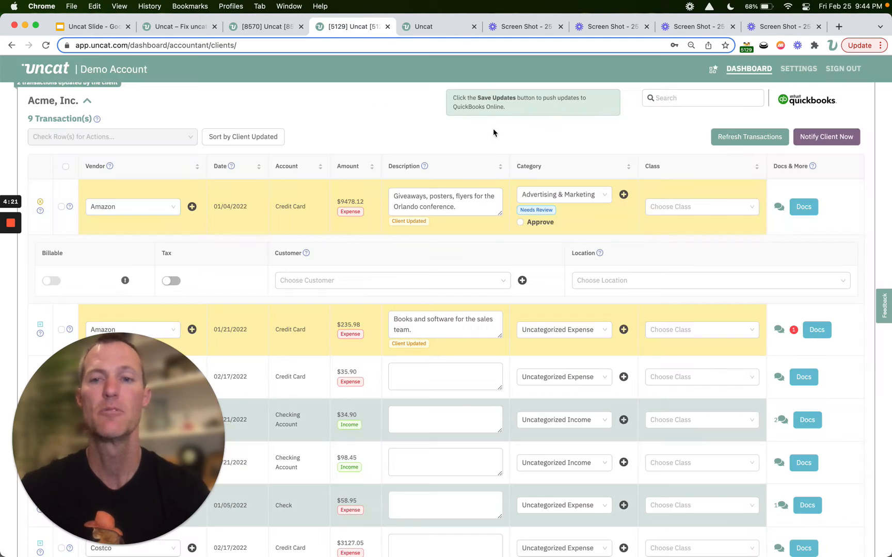
# Browse the vendor choices for the 01/04/2022 Amazon transaction and view the form for creating a new vendor, leaving it blank
pyautogui.click(141, 210)
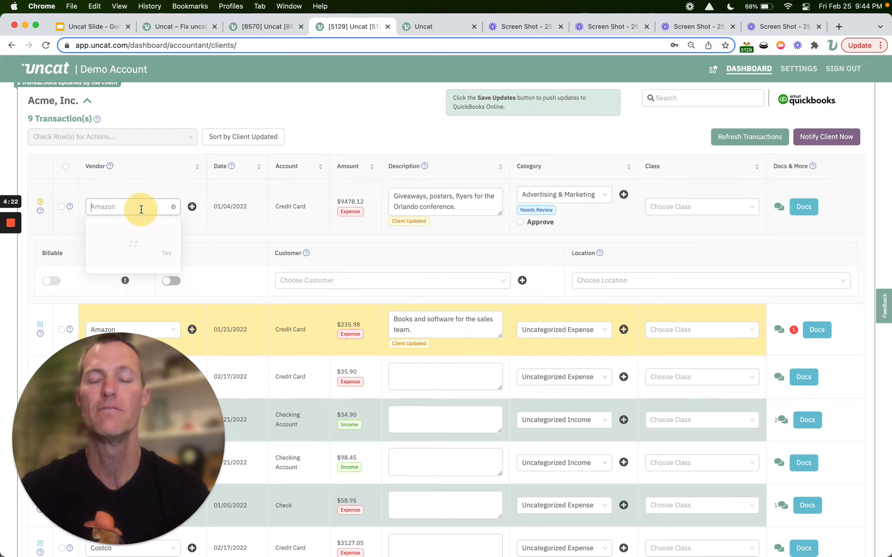
pyautogui.scroll(-3, 142, 260)
pyautogui.scroll(-1, 140, 259)
pyautogui.scroll(5, 140, 259)
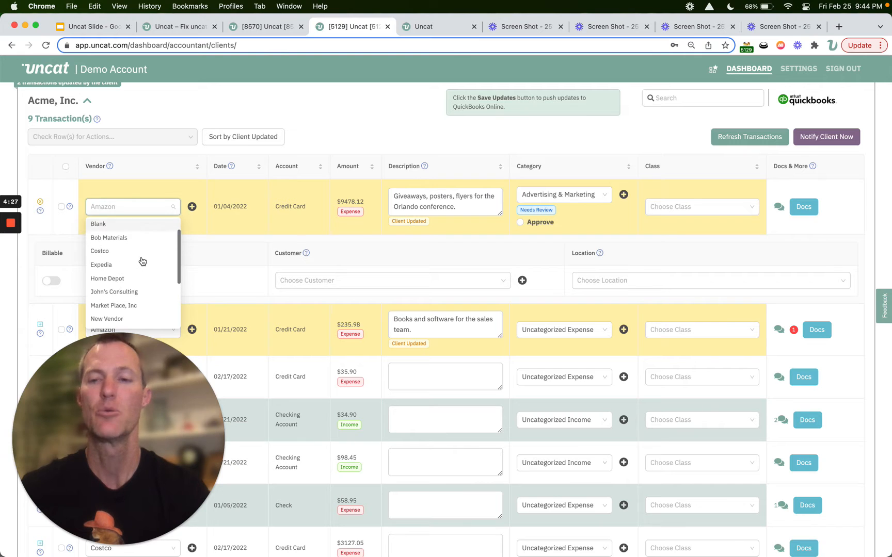
pyautogui.click(191, 208)
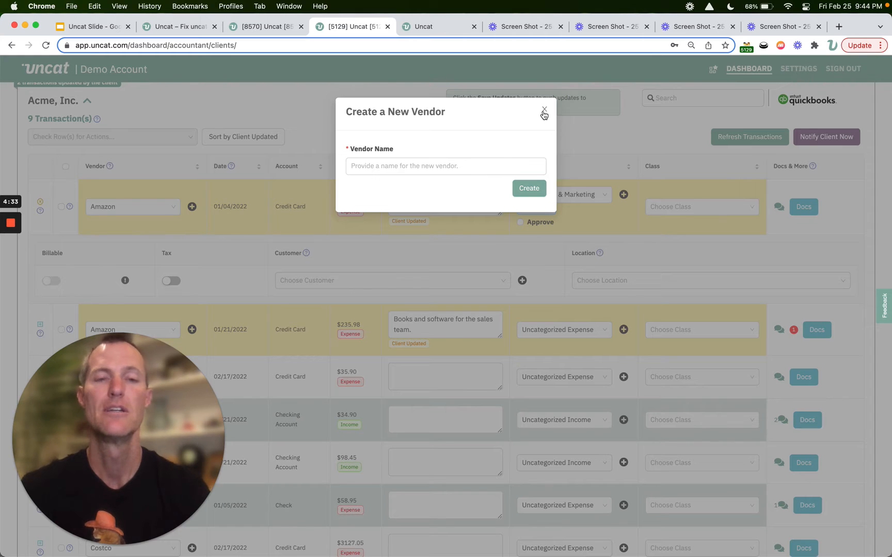
pyautogui.click(544, 112)
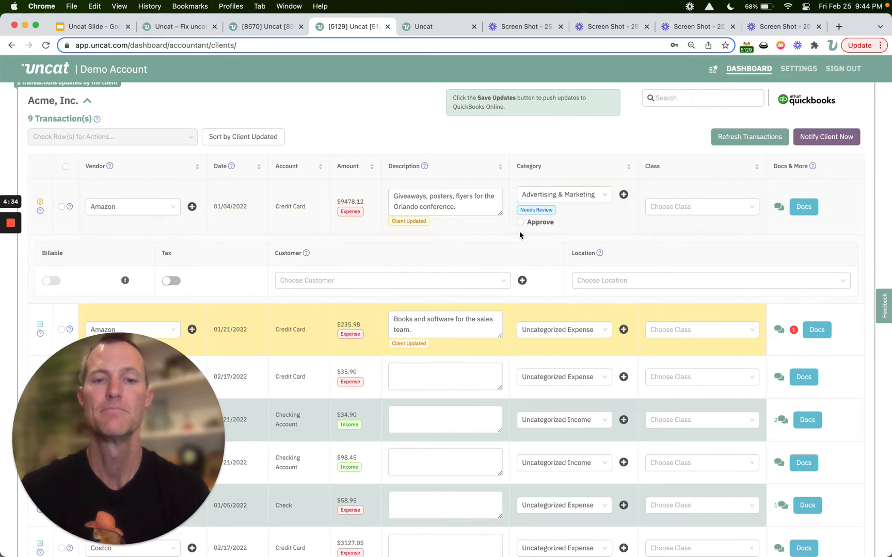
# View the form for creating a new customer for the 01/04/2022 Amazon transaction and close it unfilled
pyautogui.click(523, 281)
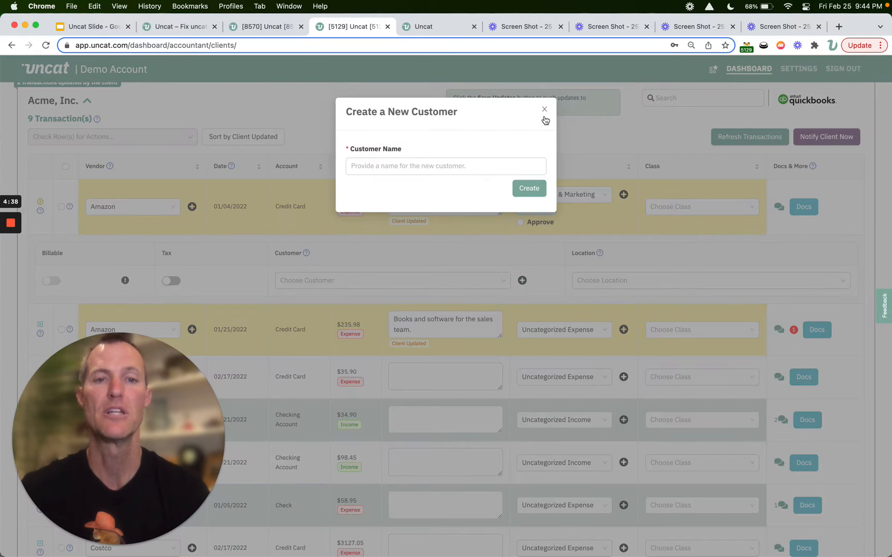
pyautogui.click(545, 111)
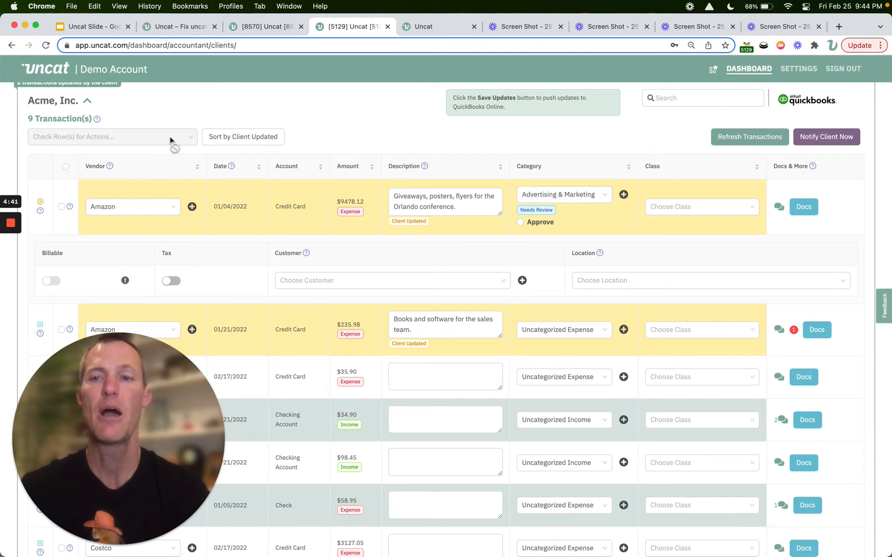
# Select the 01/04/2022 Amazon transaction and view the split-by options in its Split Transaction form without splitting it
pyautogui.click(61, 207)
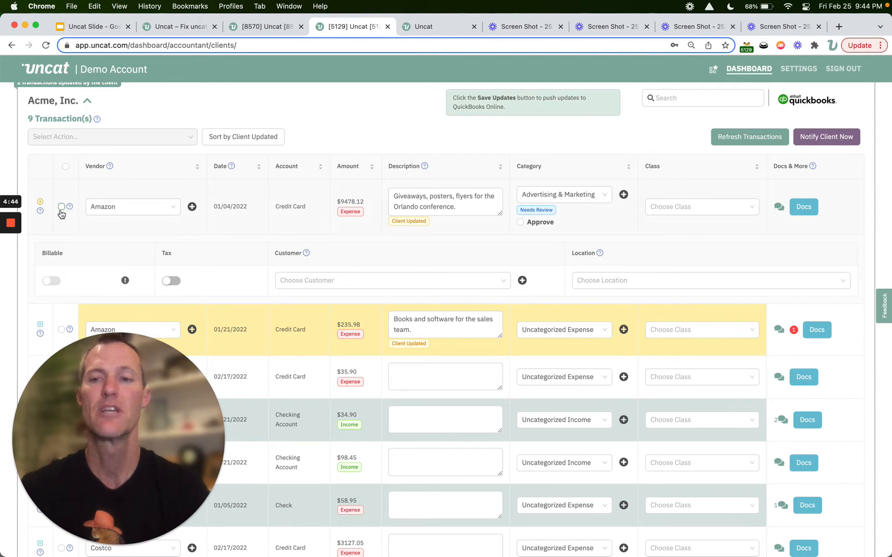
pyautogui.click(181, 139)
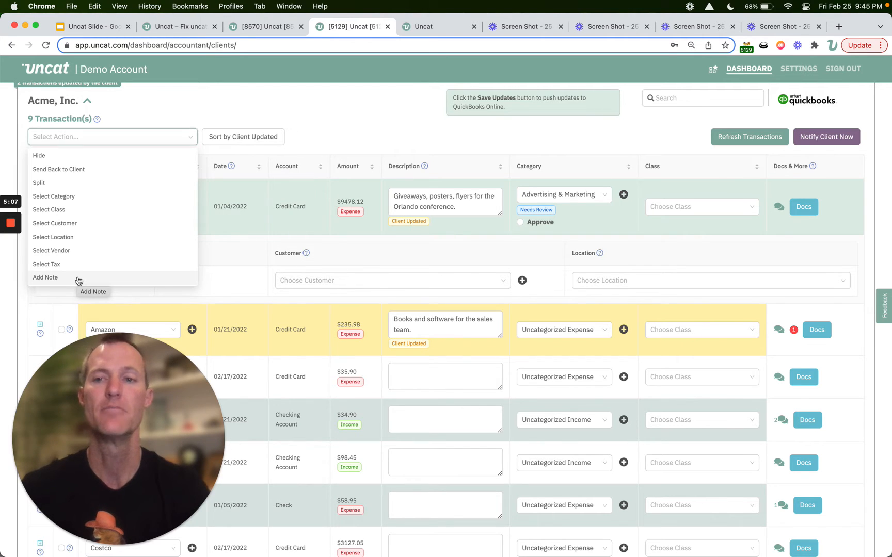
pyautogui.click(61, 183)
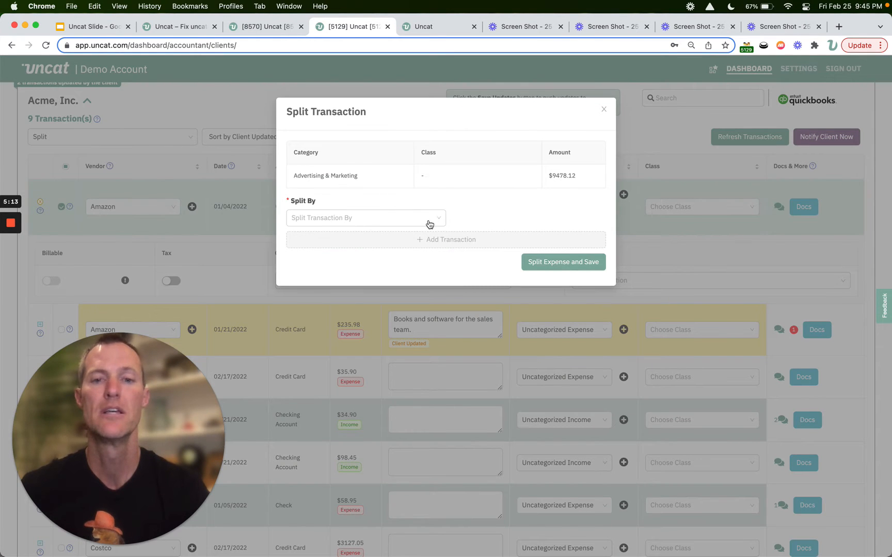
pyautogui.click(437, 220)
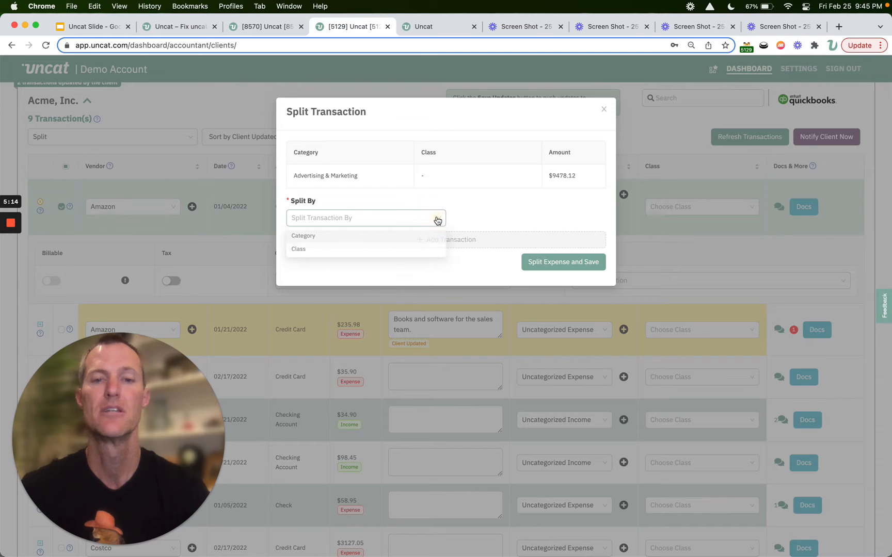
pyautogui.click(604, 109)
# Add the 01/21/2022 Amazon and the Staples transactions to the selection and view the available bulk actions without applying one
pyautogui.scroll(-2, 305, 246)
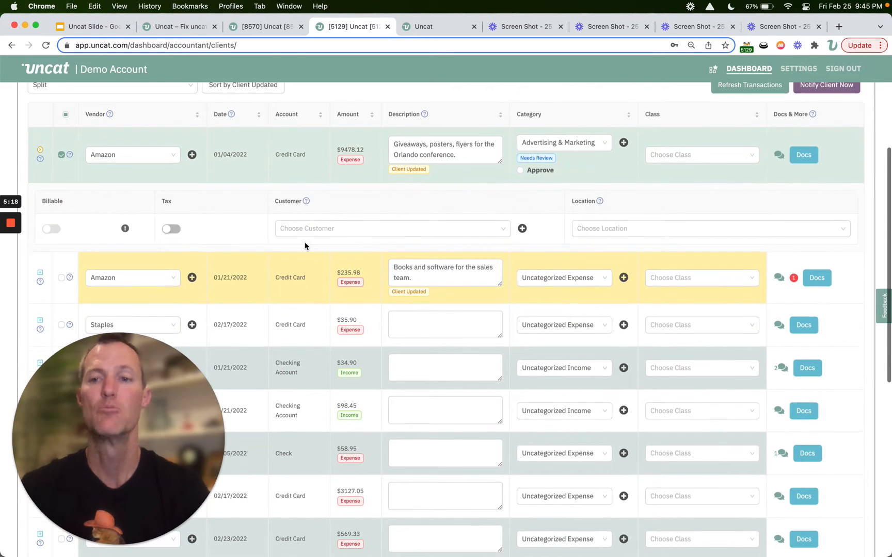
pyautogui.click(61, 278)
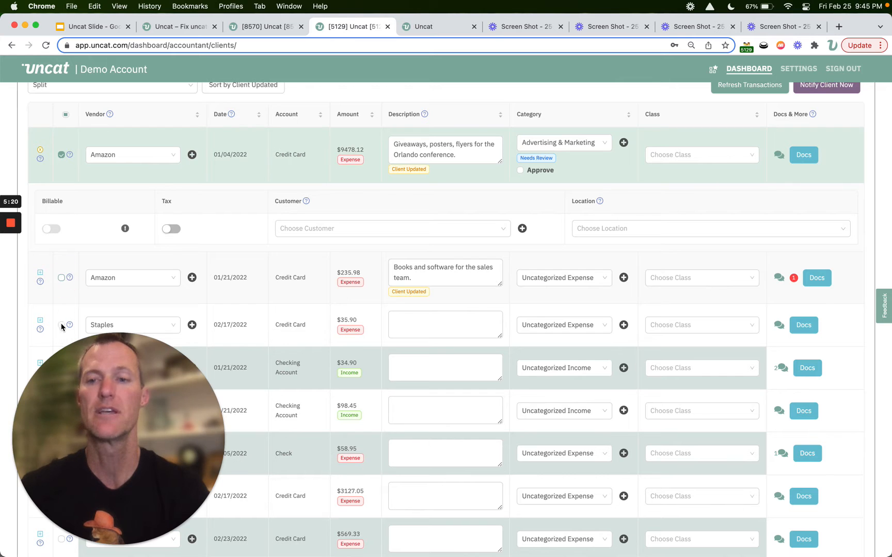
pyautogui.click(61, 325)
pyautogui.scroll(2, 128, 216)
pyautogui.click(191, 141)
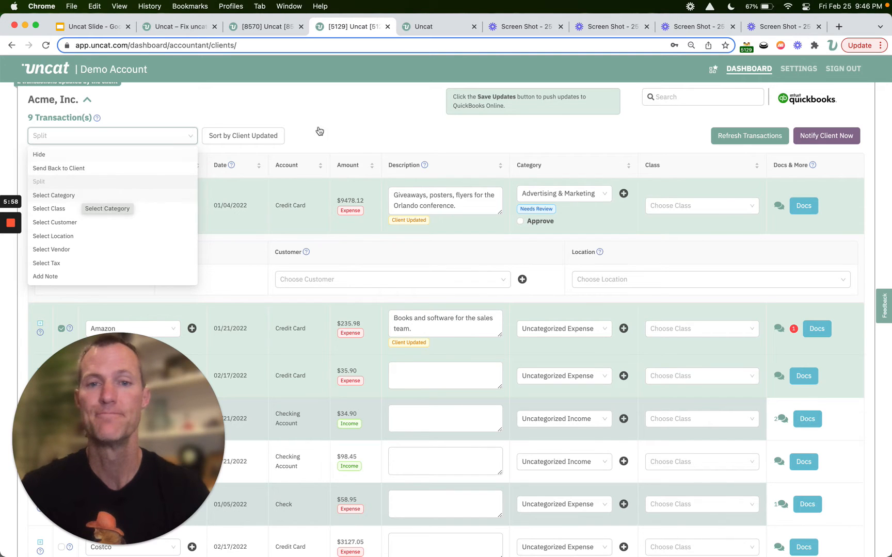
pyautogui.click(348, 125)
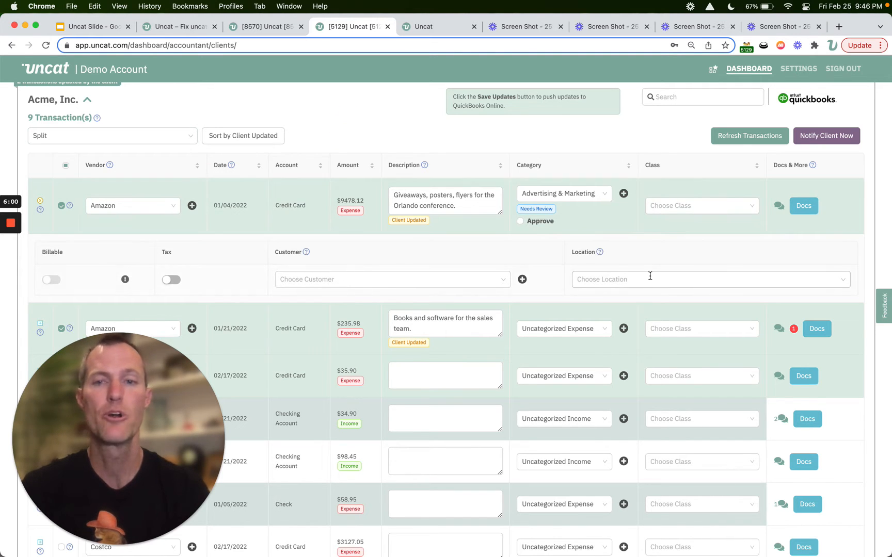
# View the page-size options below the Acme, Inc. transaction list and leave the current setting as it is
pyautogui.scroll(-1, 650, 276)
pyautogui.scroll(2, 650, 276)
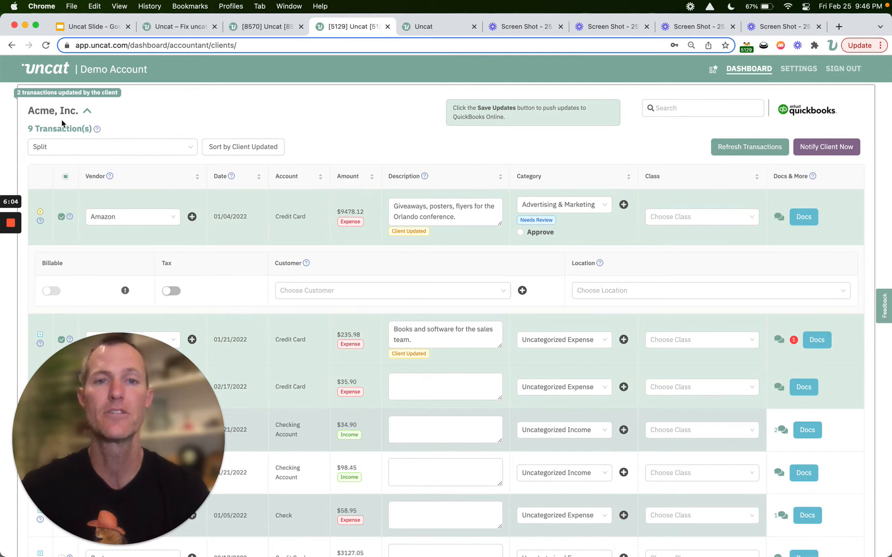
pyautogui.scroll(-10, 581, 297)
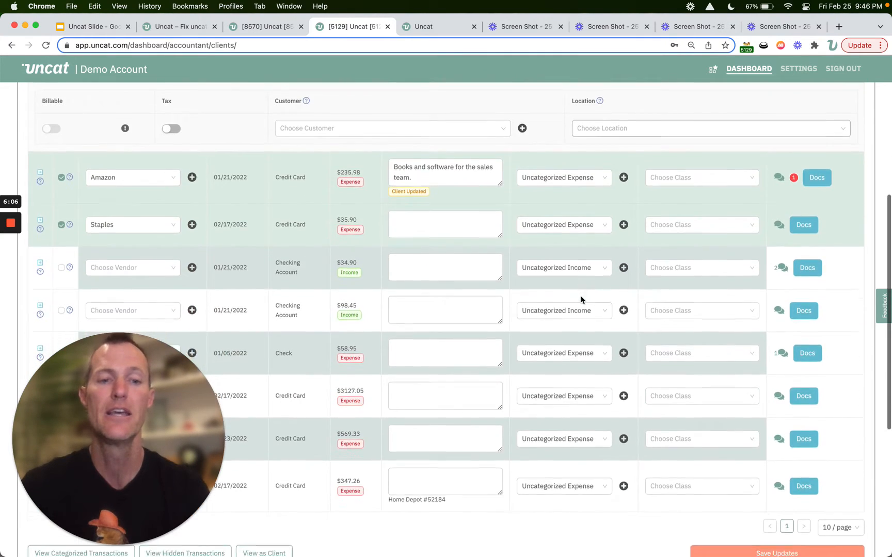
pyautogui.scroll(-1, 580, 299)
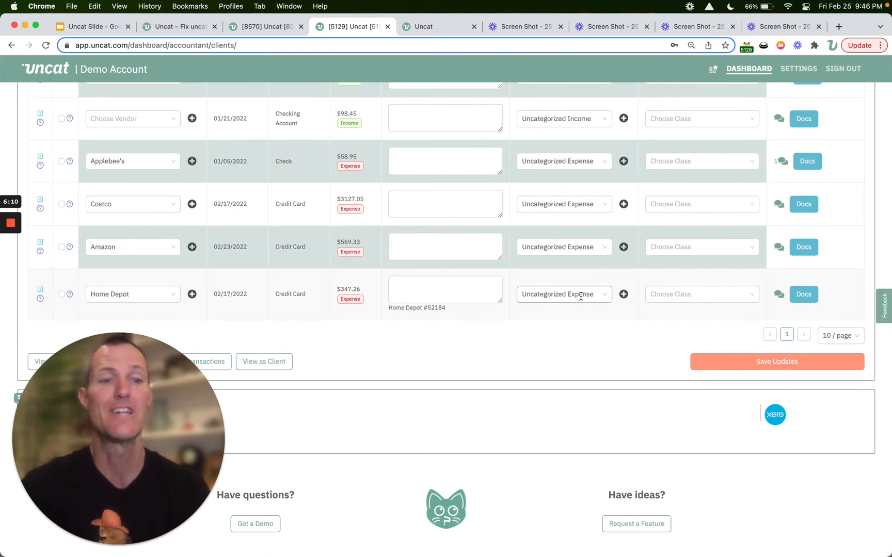
pyautogui.click(849, 339)
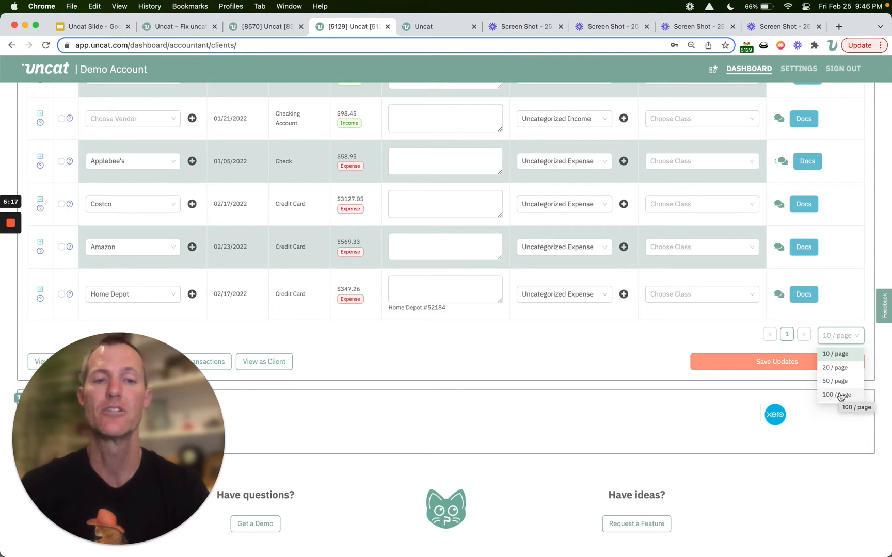
pyautogui.click(687, 329)
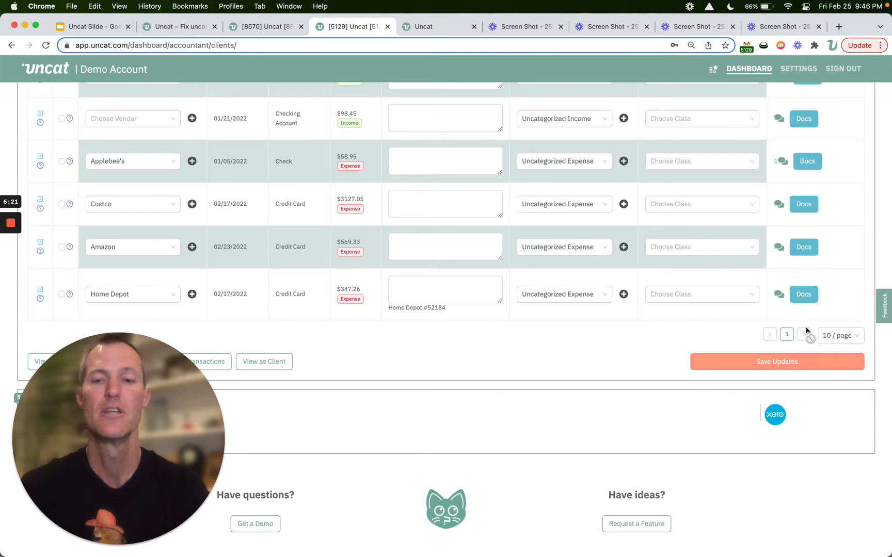
# Search the Acme, Inc. transactions for "amazon" and clear the search
pyautogui.scroll(5, 805, 315)
pyautogui.scroll(3, 704, 190)
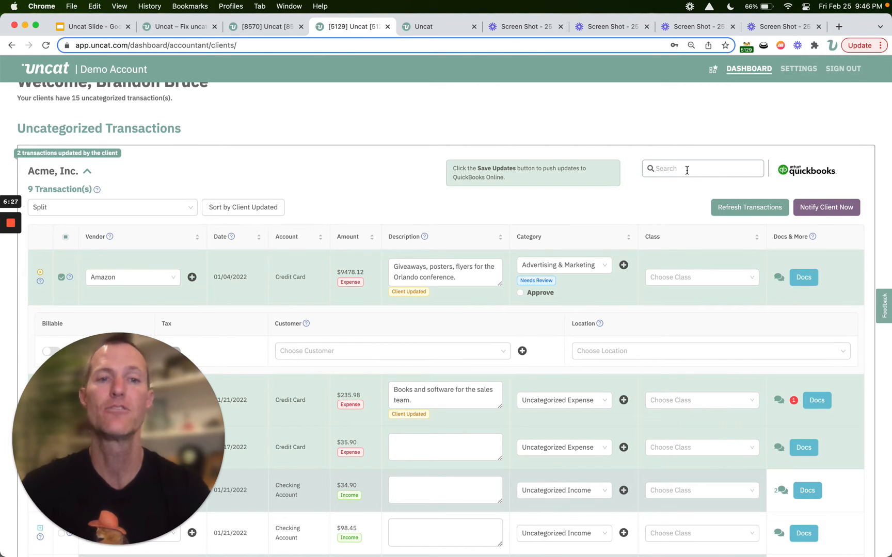
pyautogui.click(687, 170)
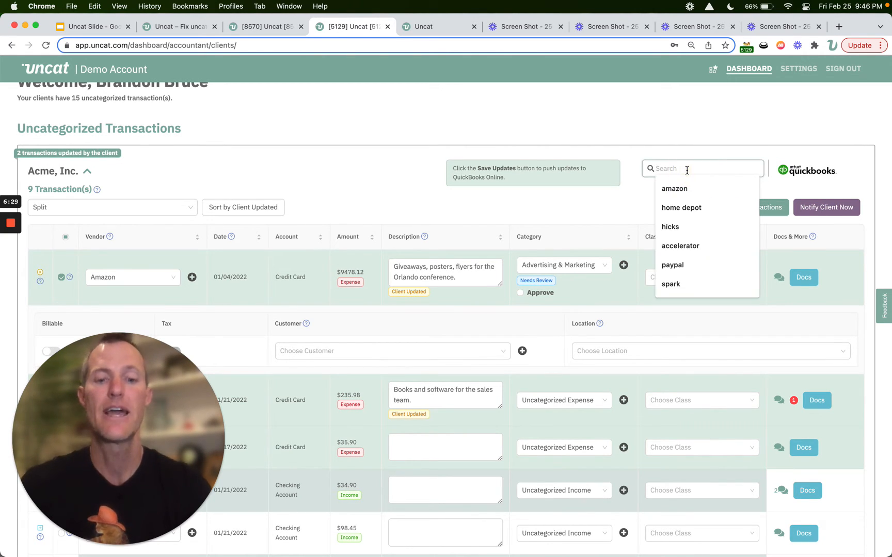
pyautogui.write('amazon')
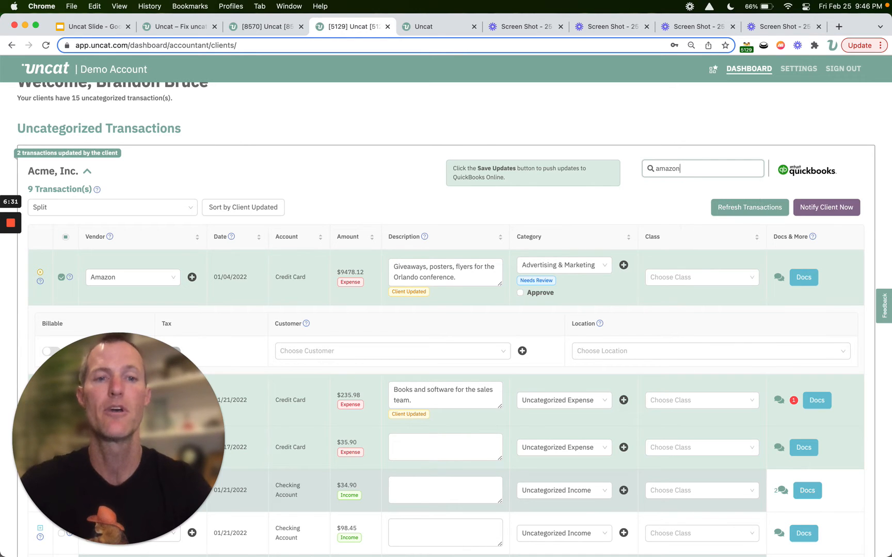
pyautogui.press('Return')
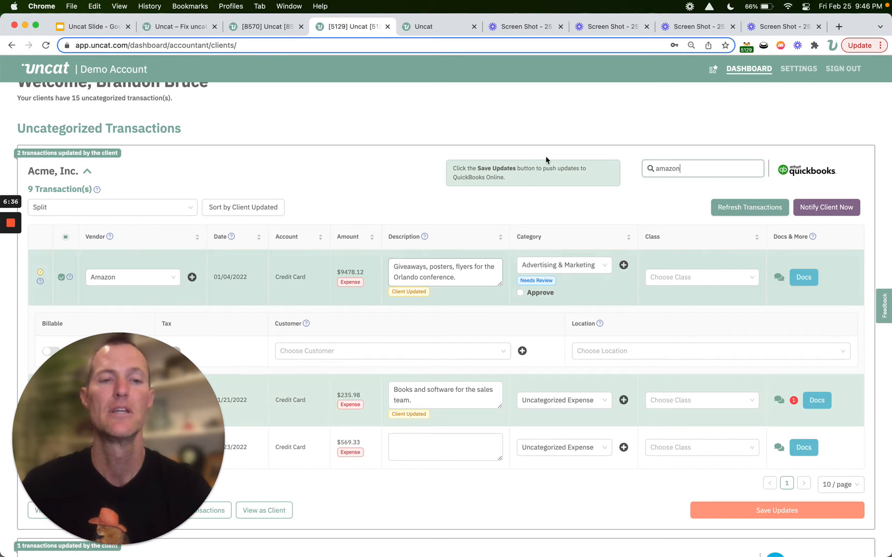
pyautogui.doubleClick(672, 169)
pyautogui.press('BackSpace')
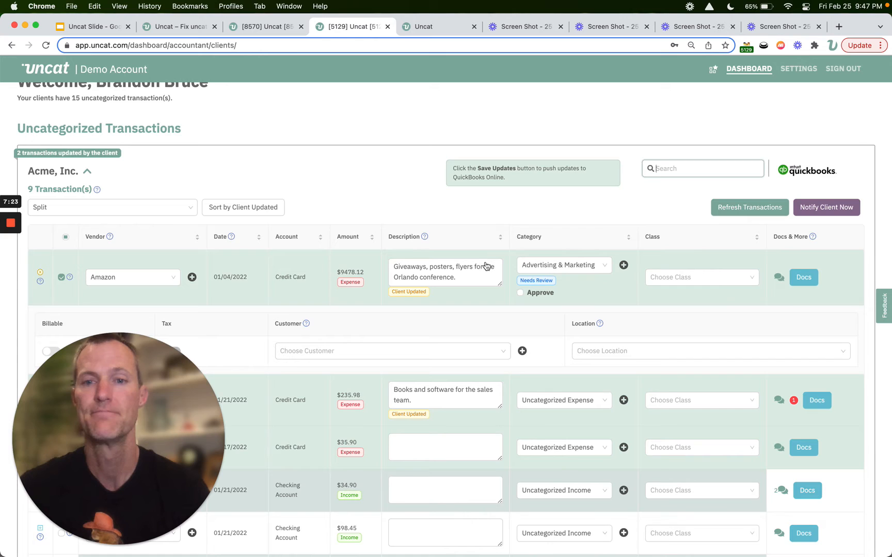
# Look over the whole Acme, Inc. transaction list, the view and save options beneath it and the Demo Company (US) section
pyautogui.scroll(-7, 486, 253)
pyautogui.scroll(-3, 486, 266)
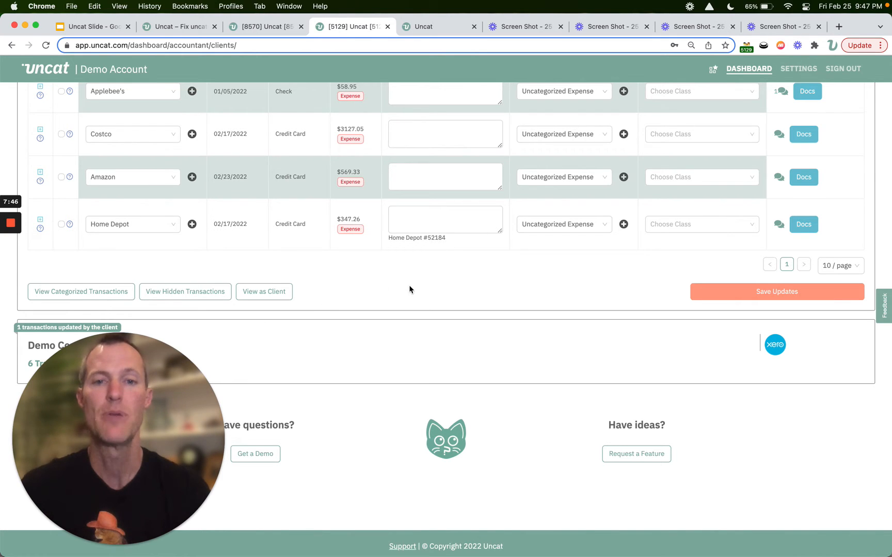
pyautogui.scroll(5, 417, 285)
pyautogui.scroll(9, 416, 285)
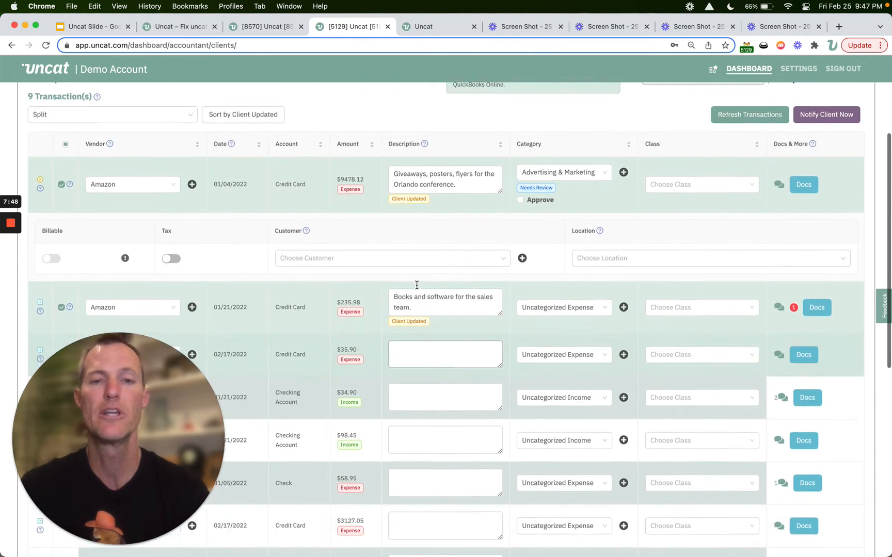
pyautogui.scroll(2, 417, 284)
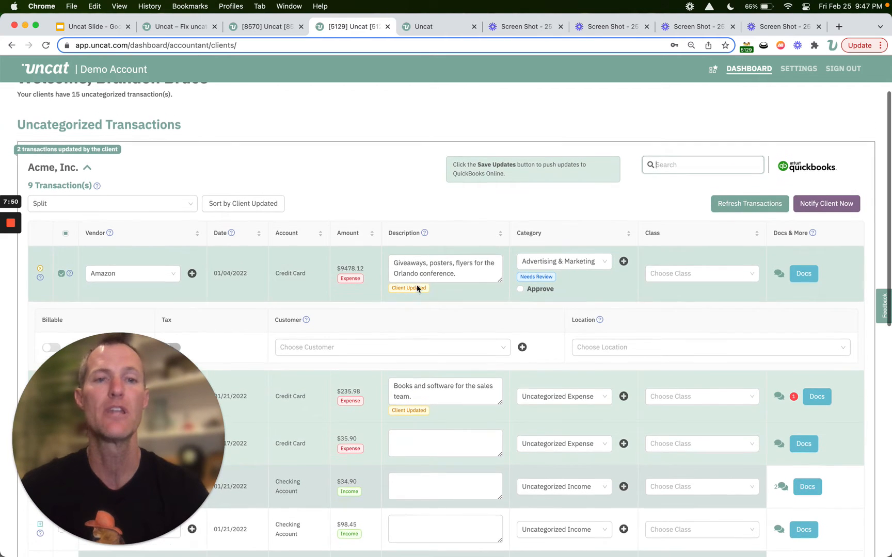
pyautogui.scroll(2, 417, 287)
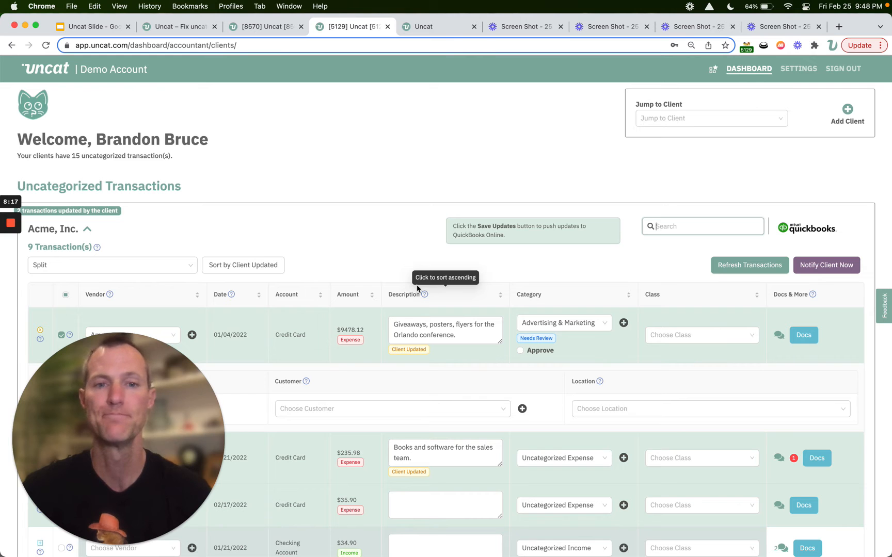
pyautogui.scroll(-5, 629, 187)
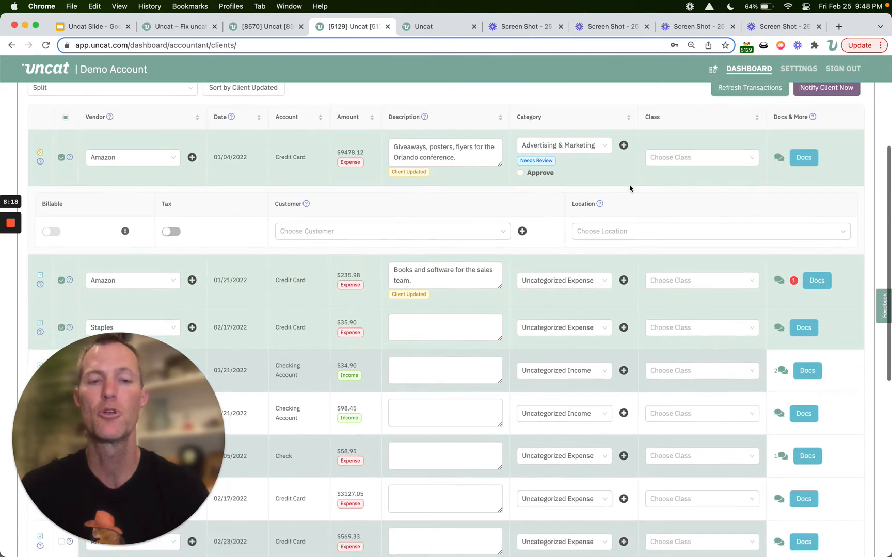
pyautogui.scroll(-10, 629, 186)
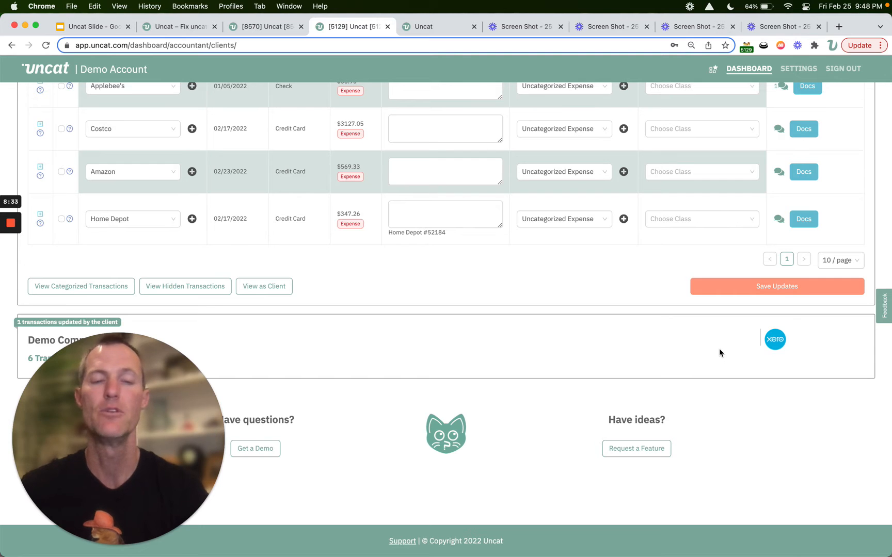
# Jump to the client Demo Company (US) by searching for "demo" and look over its Xero transactions
pyautogui.scroll(15, 719, 348)
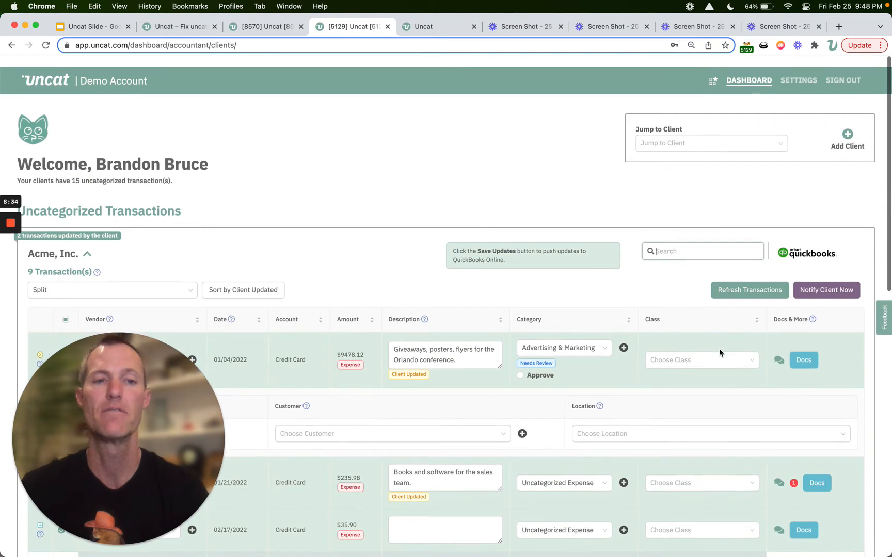
pyautogui.click(700, 134)
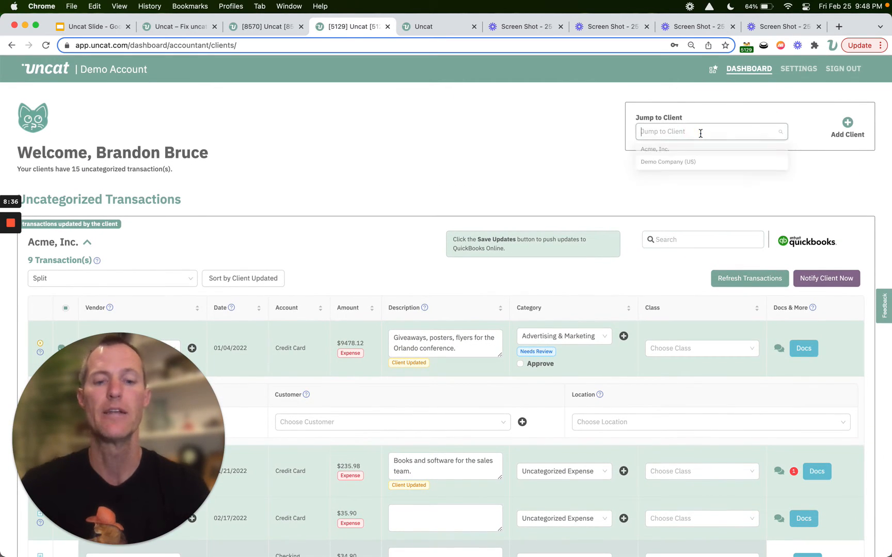
pyautogui.write('demo')
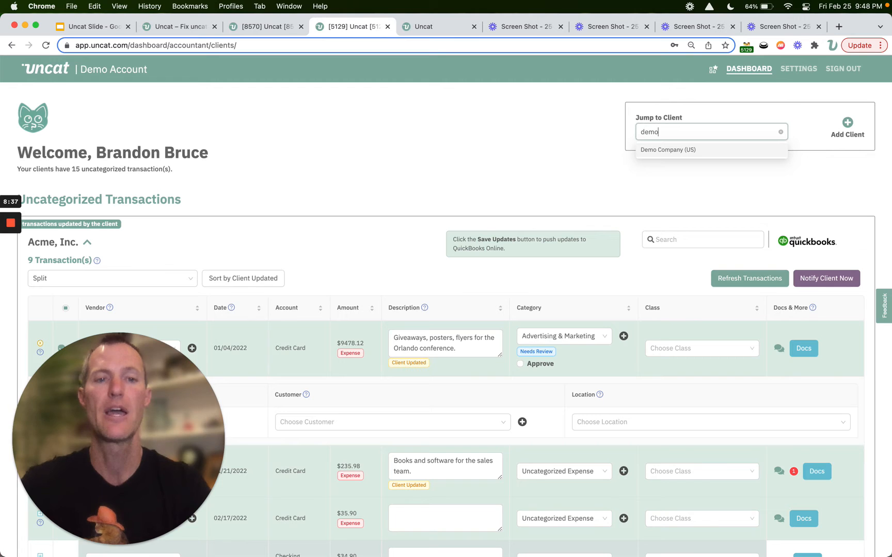
pyautogui.click(689, 150)
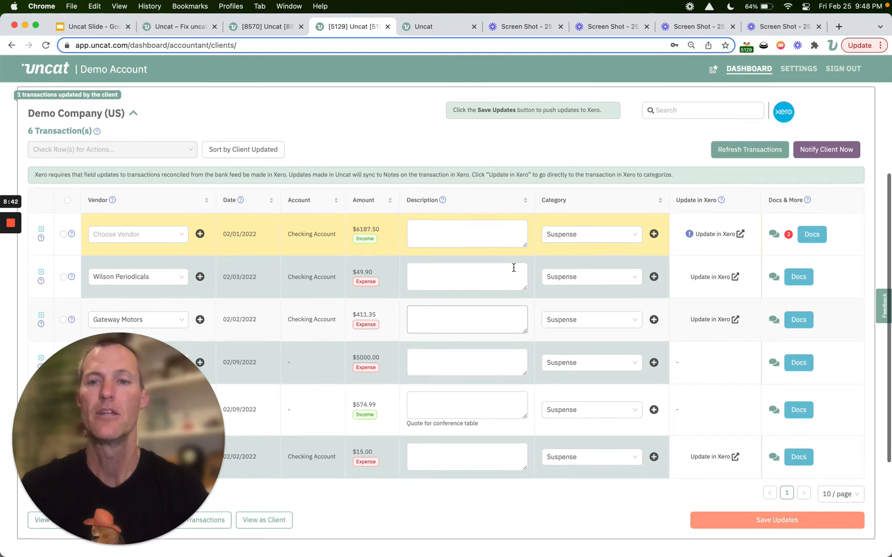
pyautogui.scroll(5, 513, 268)
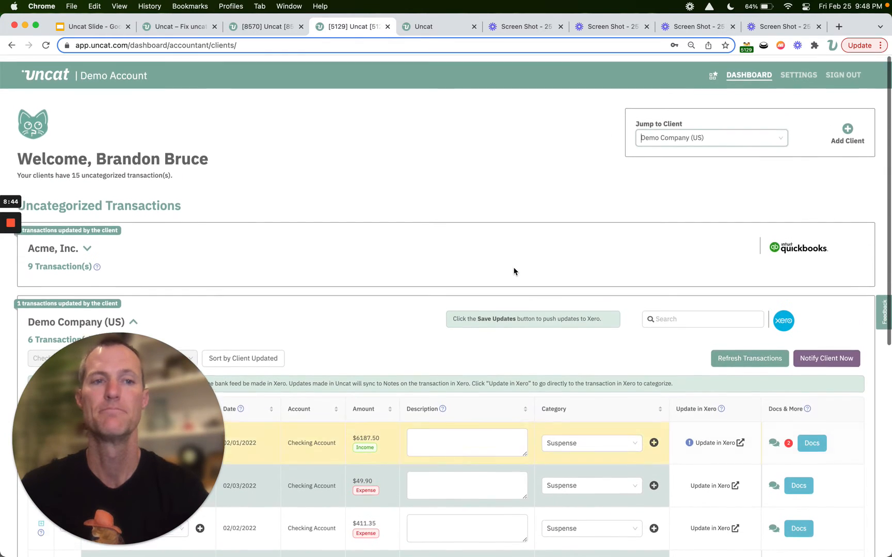
pyautogui.scroll(-1, 513, 269)
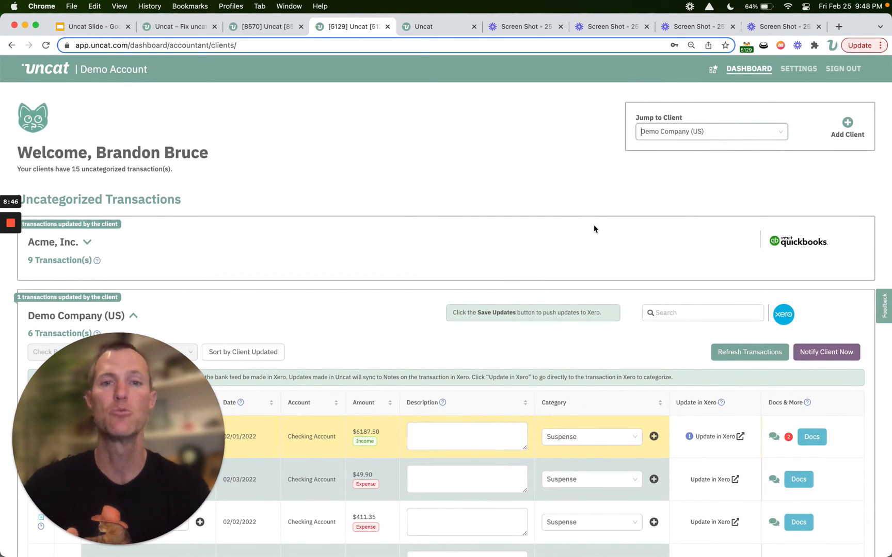
# Open the accountant settings and view the client and coworker lists
pyautogui.click(794, 76)
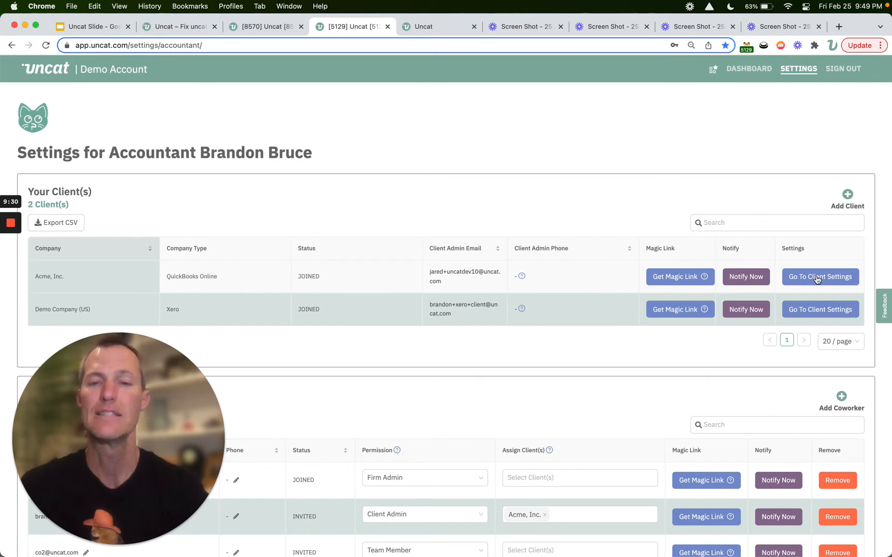
pyautogui.scroll(-2, 543, 322)
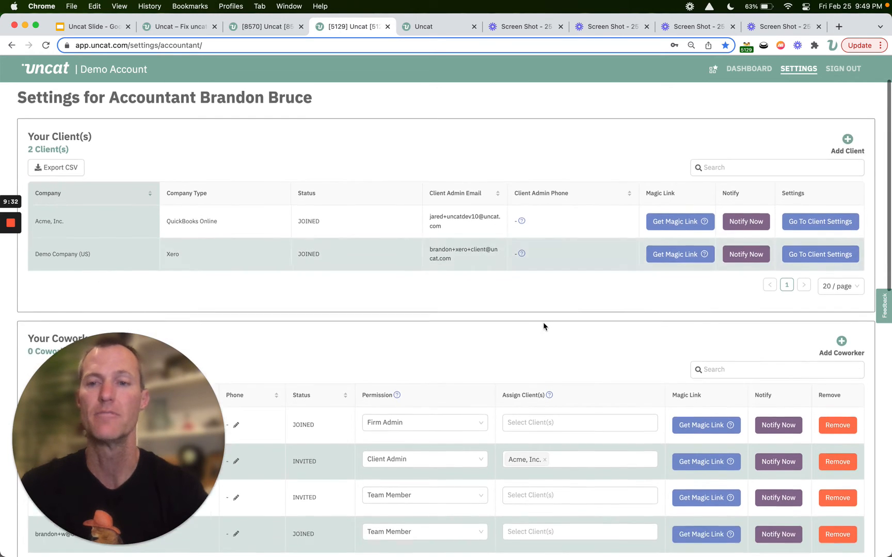
pyautogui.scroll(-5, 543, 324)
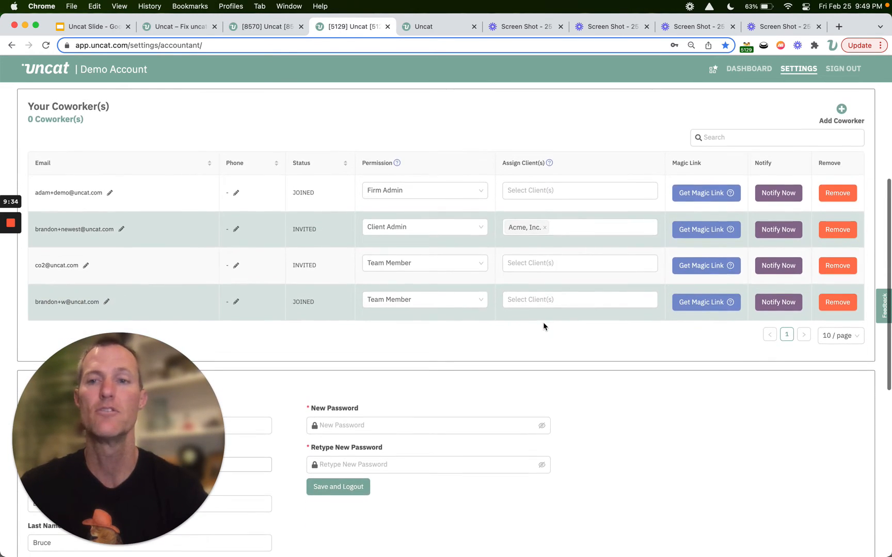
# View the permission levels and assignable clients for the Firm Admin coworker without changing either
pyautogui.scroll(-2, 543, 326)
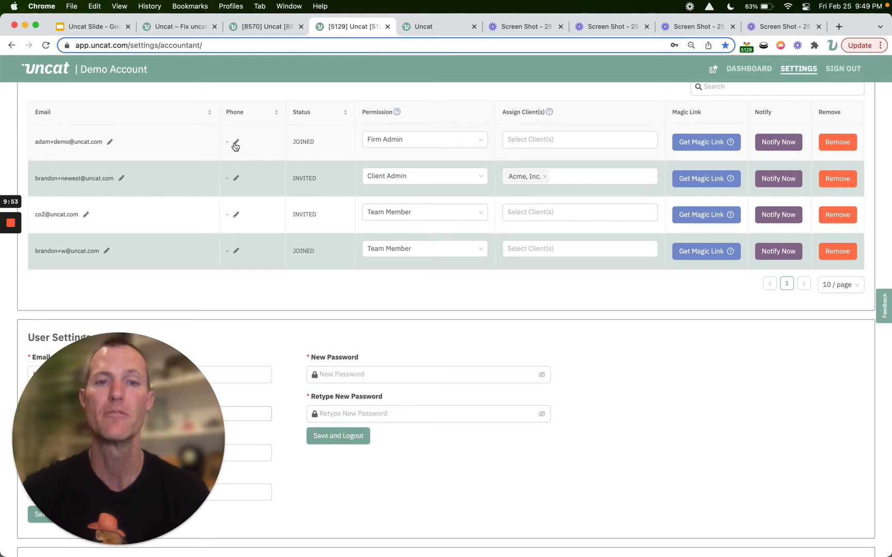
pyautogui.click(472, 141)
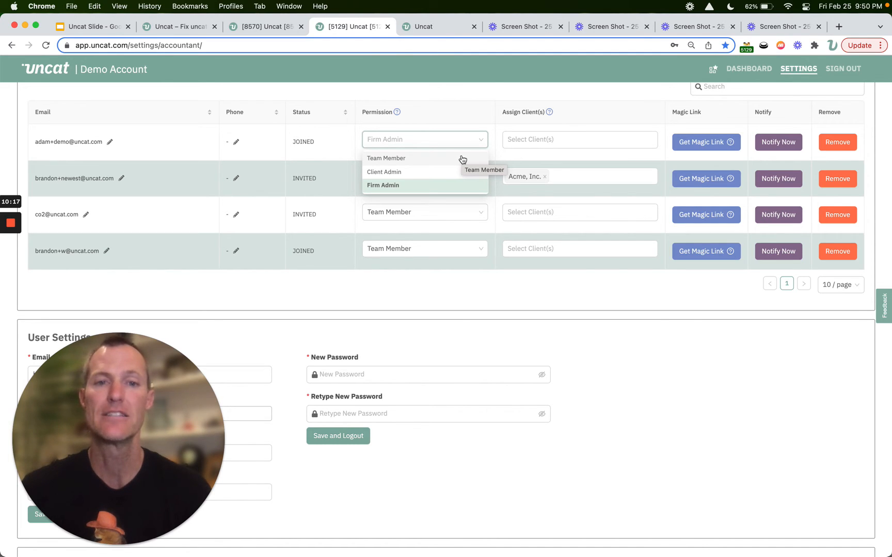
pyautogui.click(577, 140)
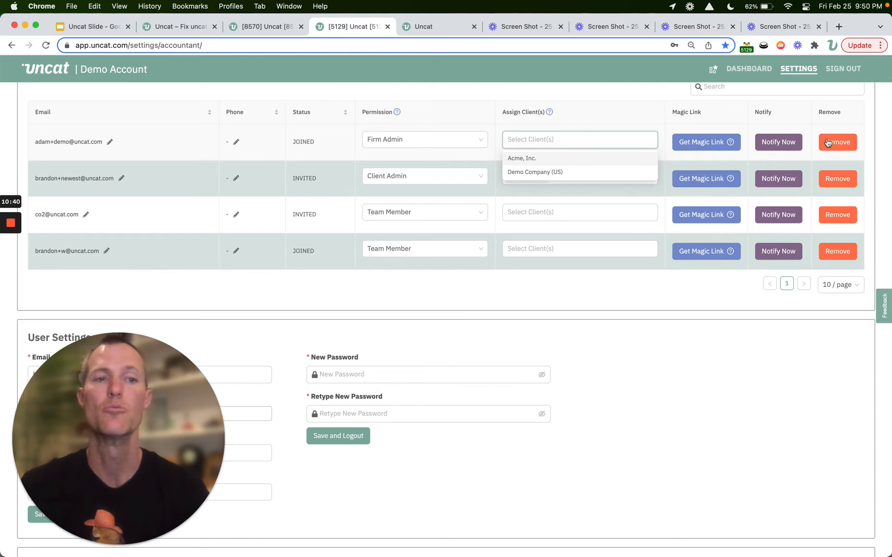
# Look over the user, firm and billing settings of the accountant account
pyautogui.scroll(-5, 658, 380)
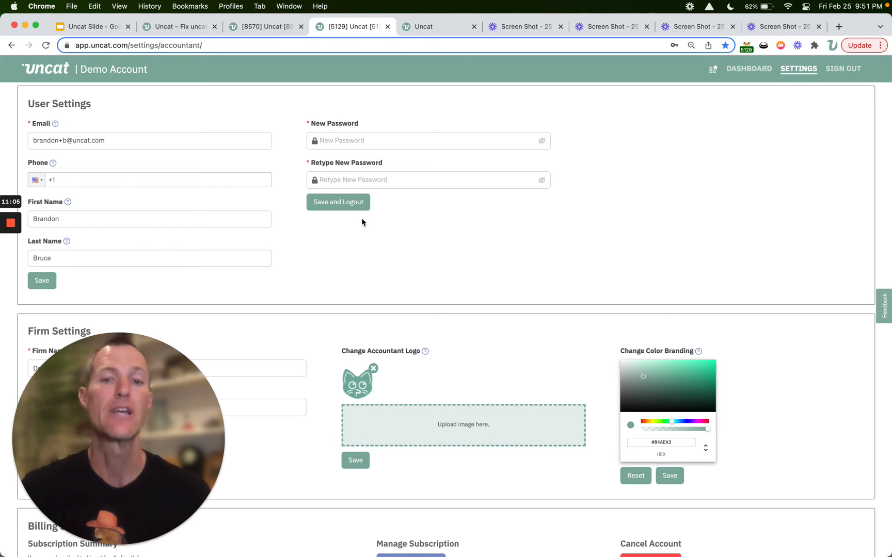
pyautogui.scroll(-2, 442, 273)
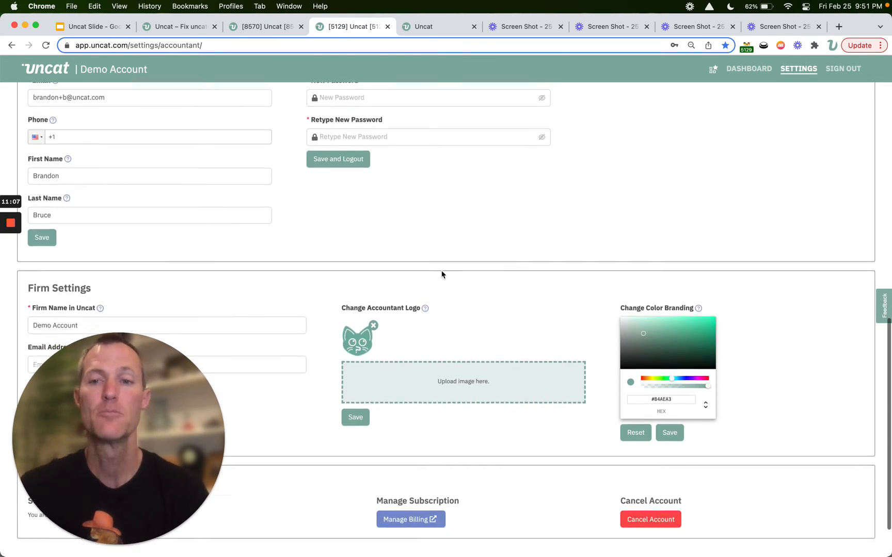
pyautogui.scroll(-3, 441, 274)
pyautogui.moveTo(162, 387); pyautogui.dragTo(296, 390)
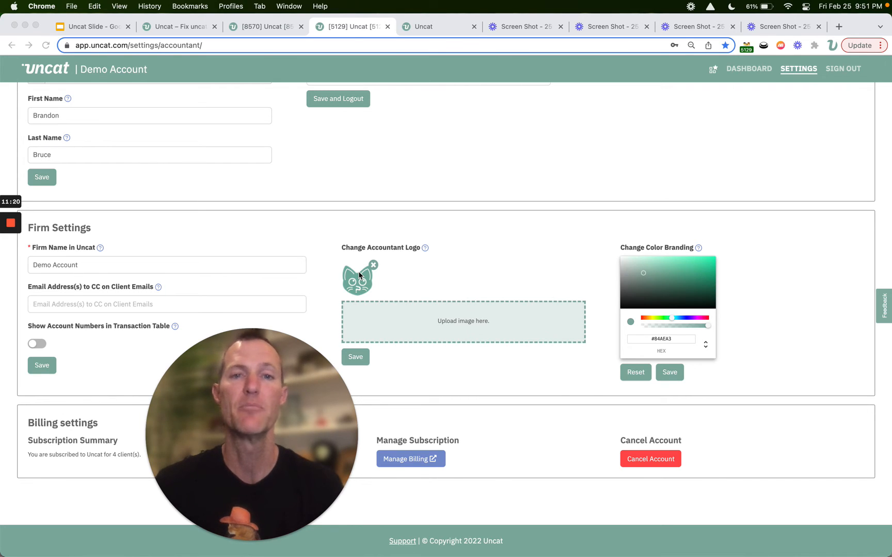
# Try blue #153FC7 as the firm's color branding and reset the branding to its default
pyautogui.click(684, 321)
pyautogui.moveTo(706, 279); pyautogui.dragTo(706, 270)
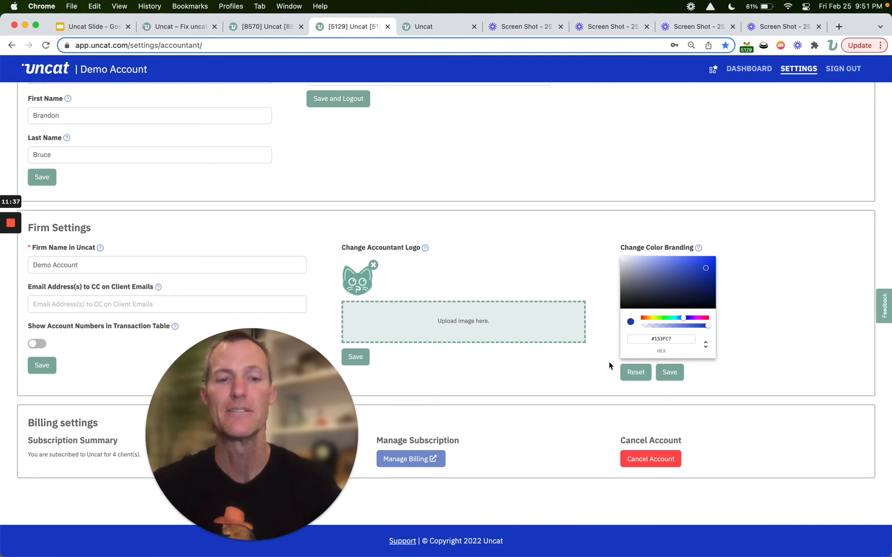
pyautogui.click(630, 372)
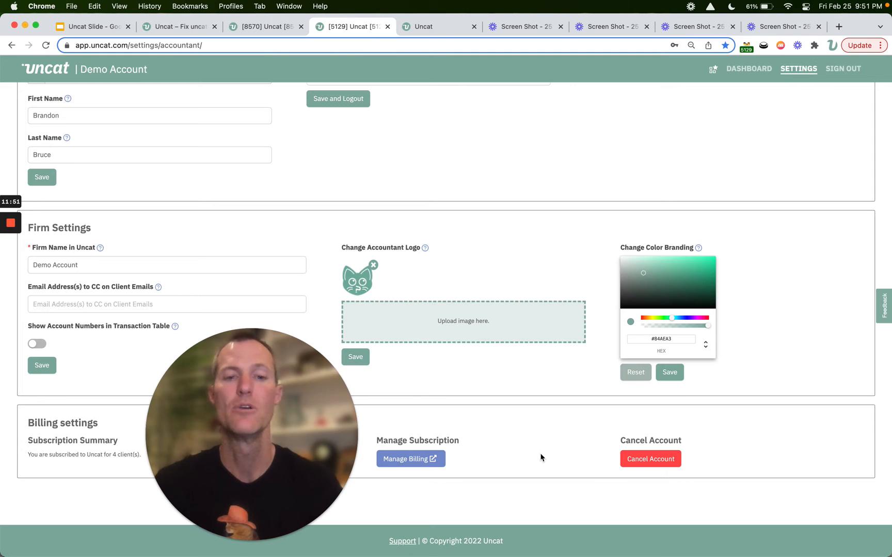
# Open the client settings for Acme, Inc. from the list of clients
pyautogui.moveTo(331, 404); pyautogui.dragTo(256, 402)
pyautogui.scroll(10, 672, 250)
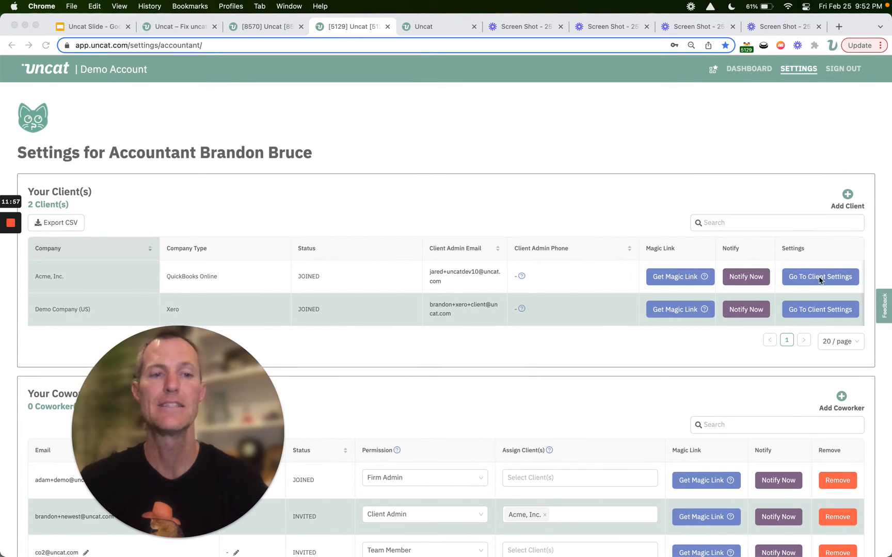
pyautogui.click(818, 278)
pyautogui.click(818, 277)
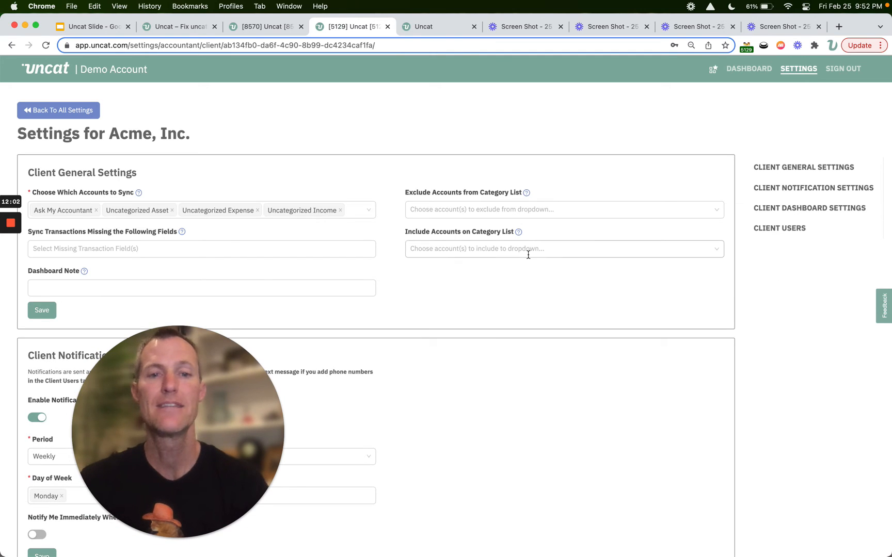
# View Acme, Inc.'s account choices for syncing and the selectable missing transaction fields without changing either
pyautogui.click(351, 211)
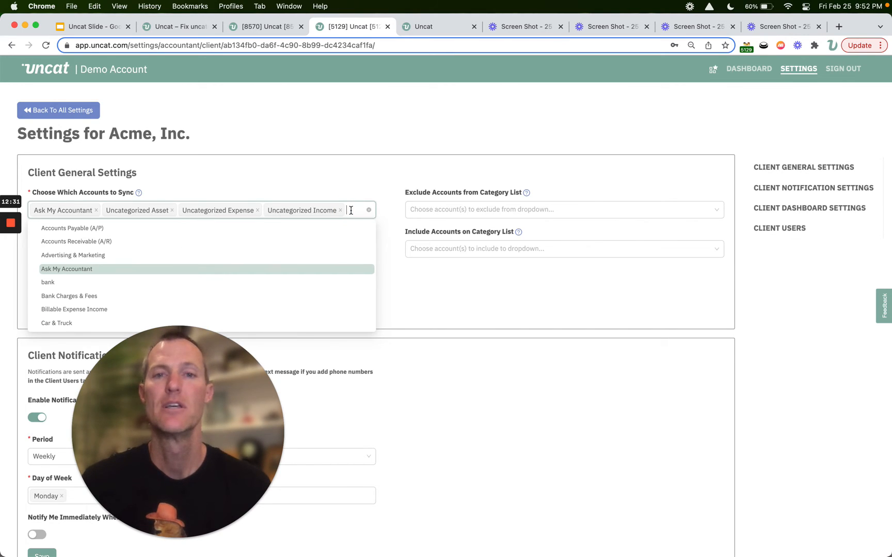
pyautogui.click(360, 169)
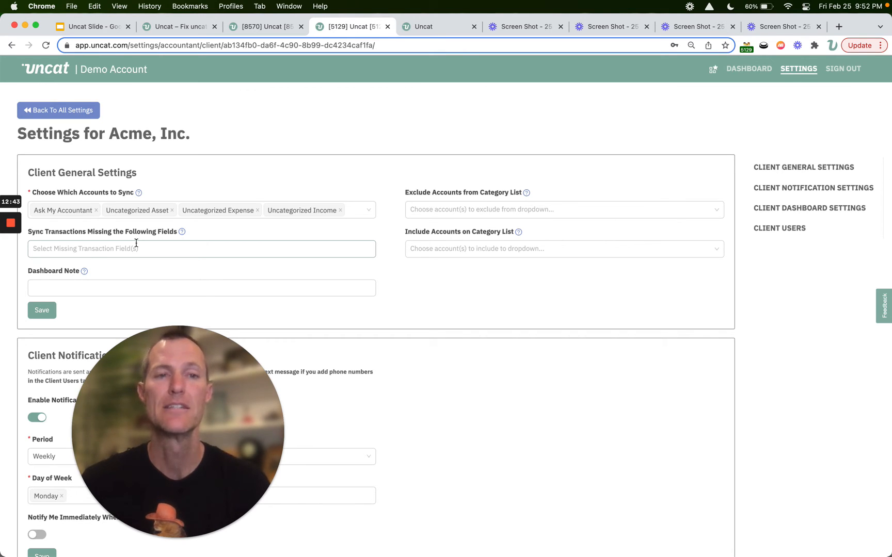
pyautogui.click(136, 250)
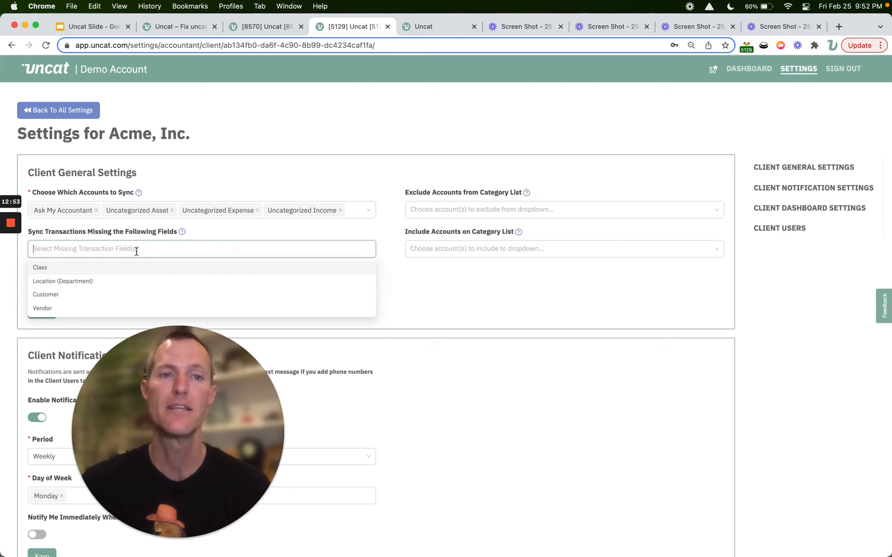
pyautogui.click(207, 187)
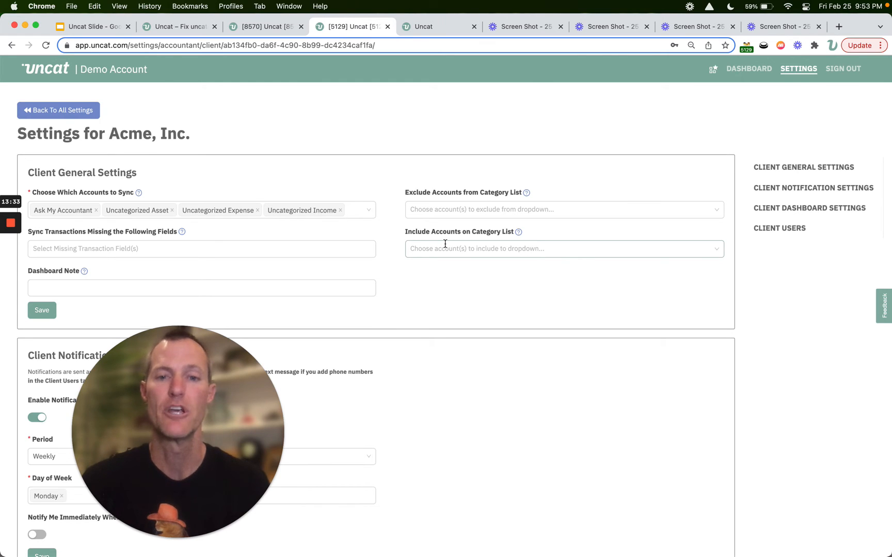
# Review the client notification settings and view the available notification periods, leaving the period at Weekly
pyautogui.scroll(-5, 454, 369)
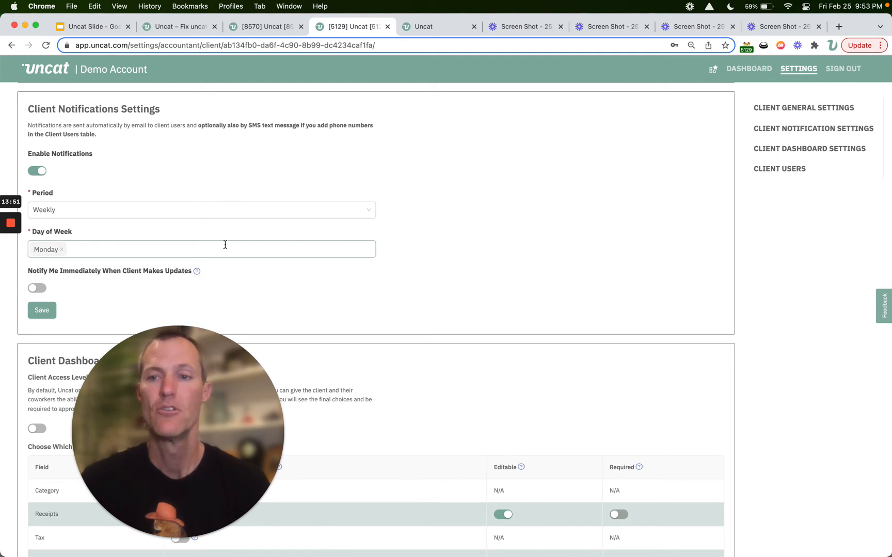
pyautogui.click(223, 210)
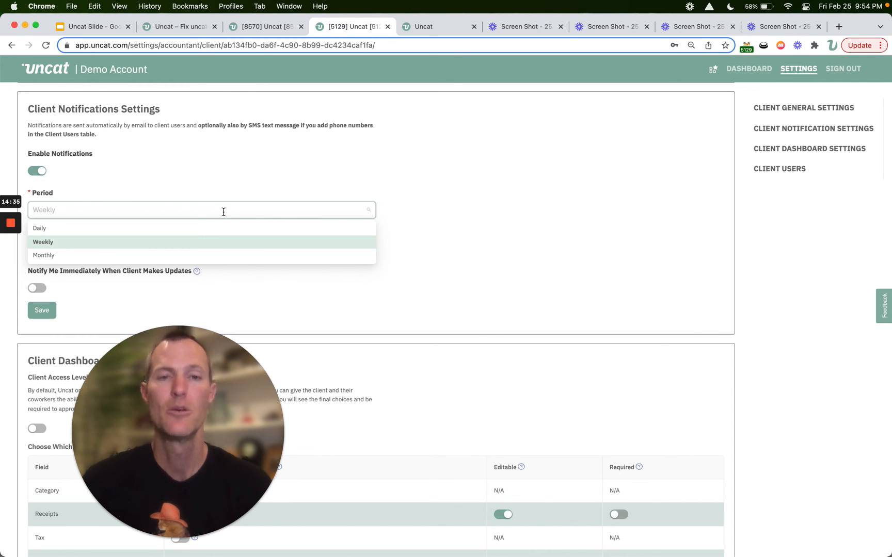
pyautogui.click(408, 290)
# Turn on Client Access Level (Superpowers) in Acme, Inc.'s client dashboard settings
pyautogui.scroll(-5, 408, 290)
pyautogui.scroll(-3, 408, 291)
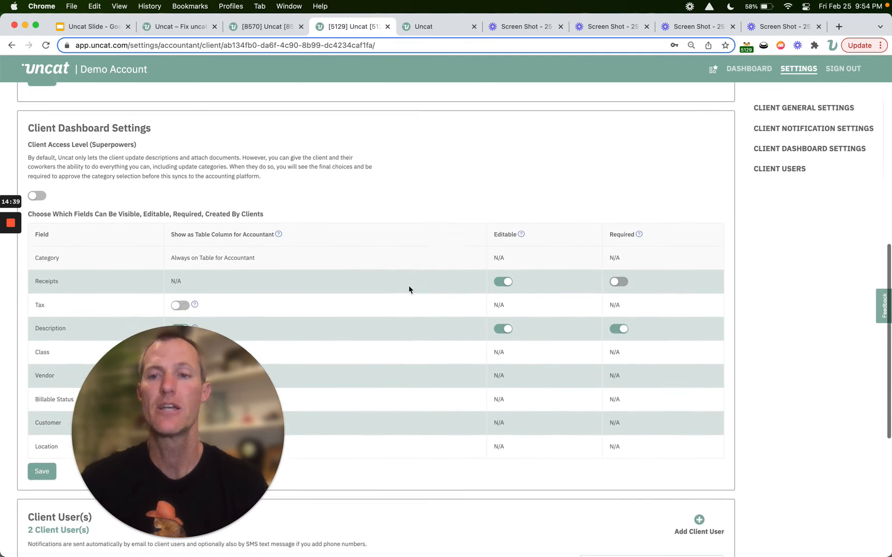
pyautogui.scroll(-2, 409, 290)
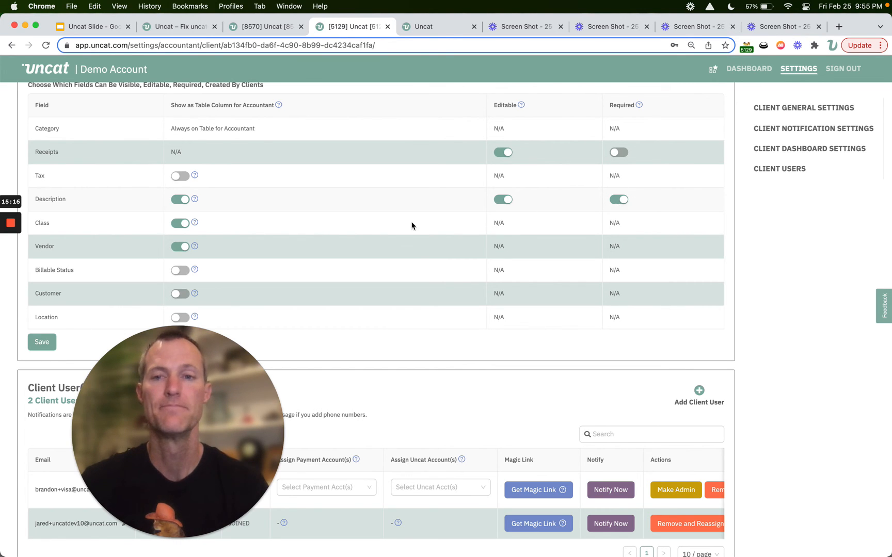
pyautogui.scroll(3, 416, 224)
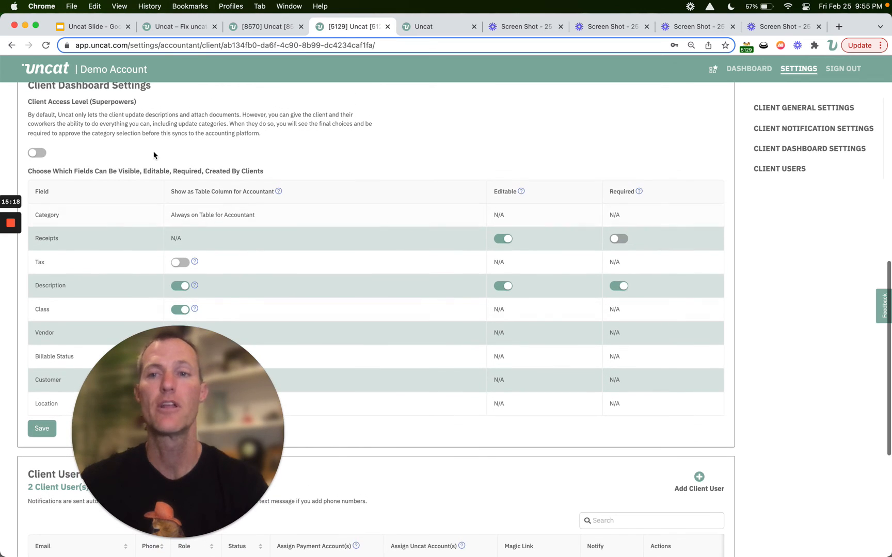
pyautogui.click(39, 154)
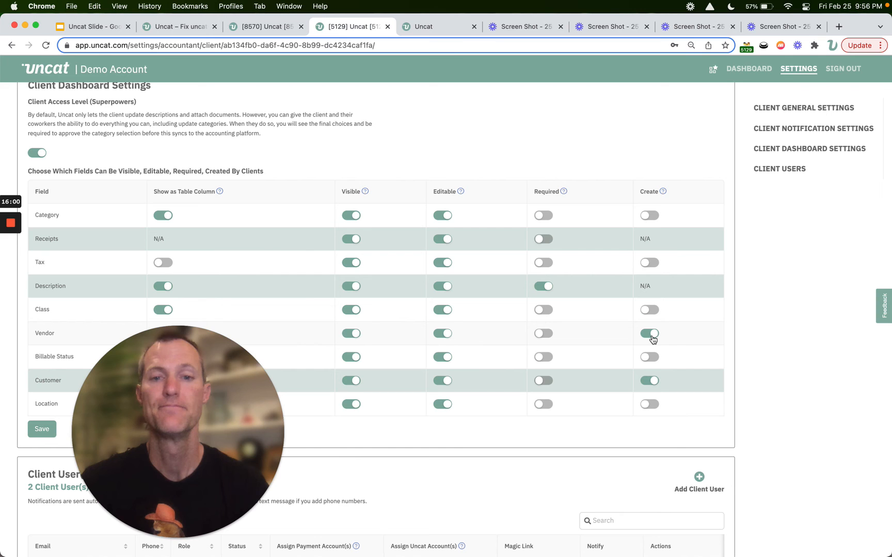
# View the payment accounts that can be assigned to the coworker in the client users list
pyautogui.scroll(-5, 507, 379)
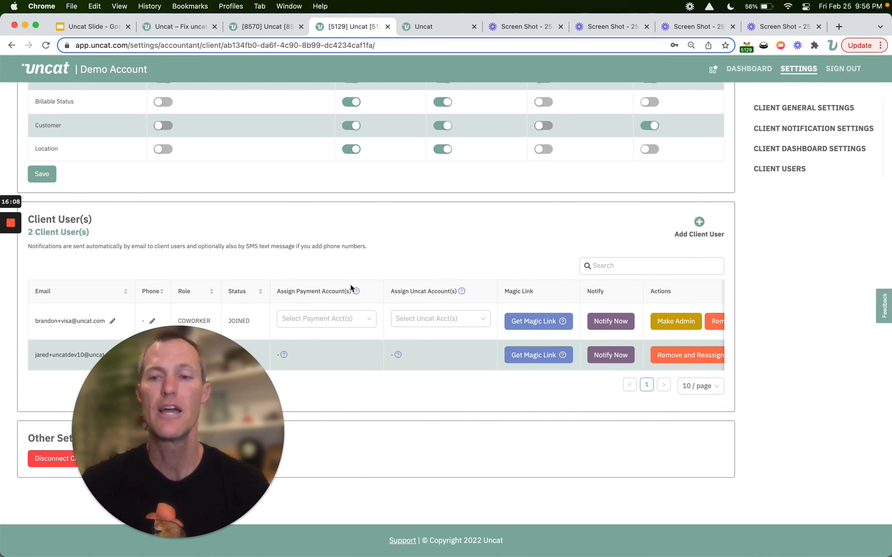
pyautogui.moveTo(202, 373); pyautogui.dragTo(388, 419)
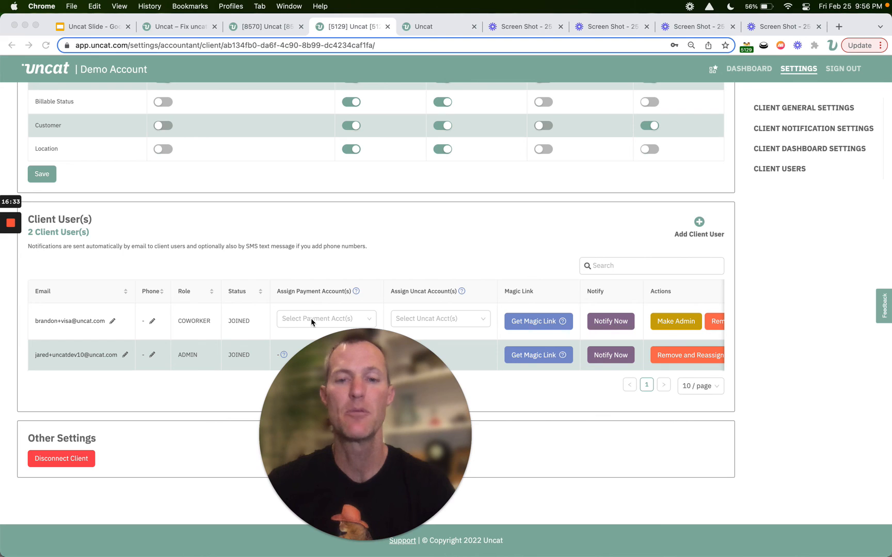
pyautogui.moveTo(365, 350); pyautogui.dragTo(227, 350)
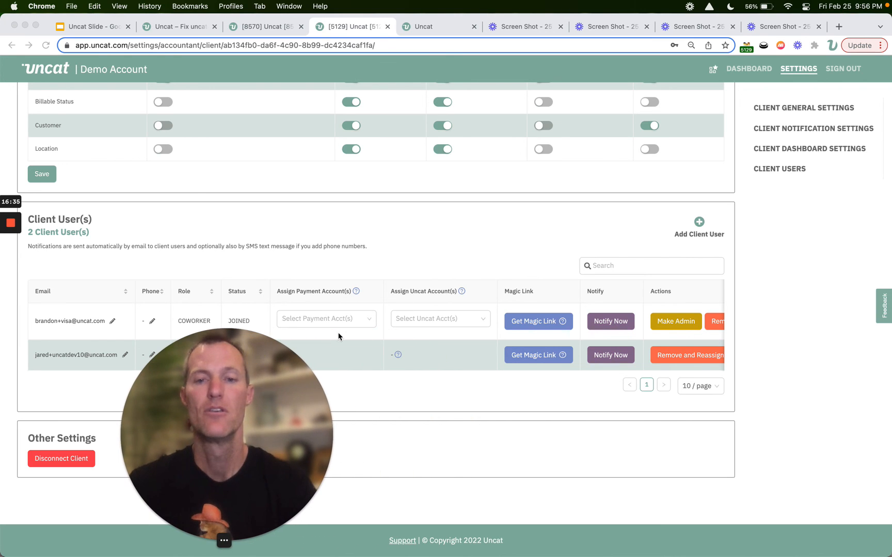
pyautogui.click(363, 320)
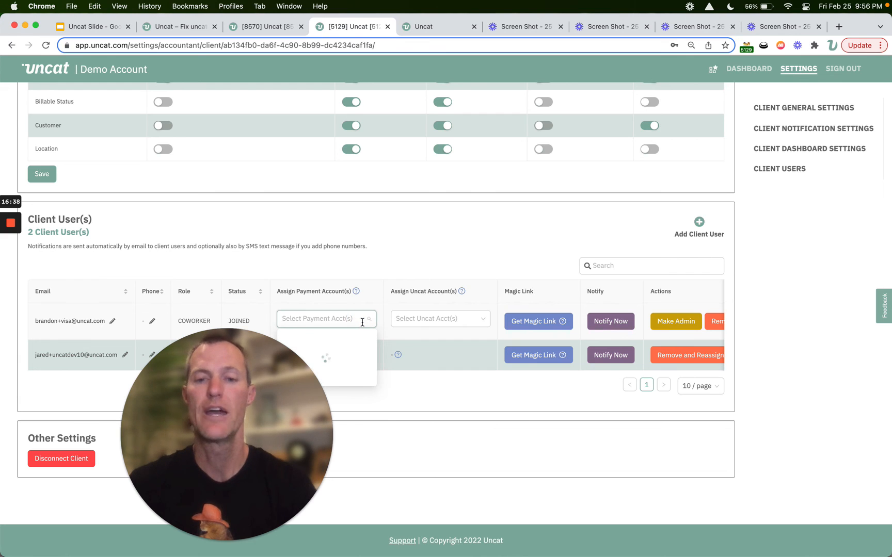
pyautogui.moveTo(255, 355); pyautogui.dragTo(187, 357)
pyautogui.click(318, 319)
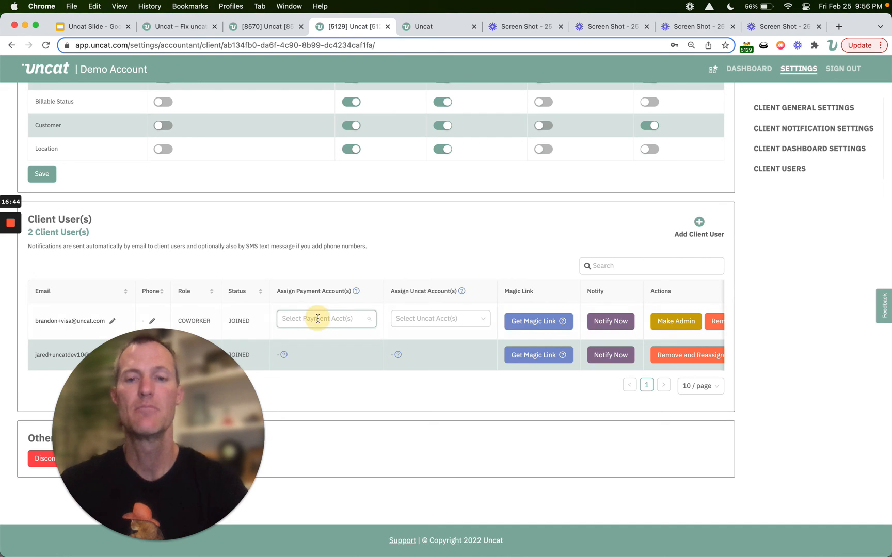
pyautogui.click(318, 319)
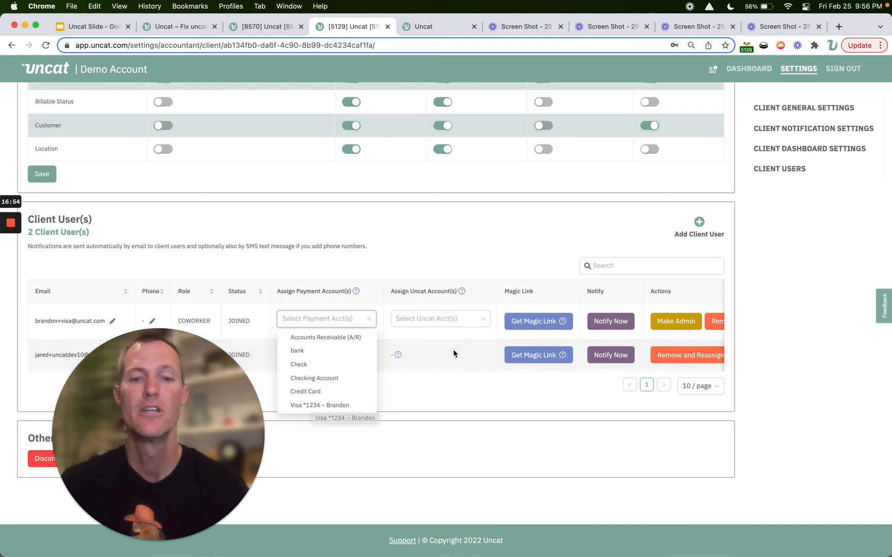
# View the Uncat accounts assignable to the same coworker without selecting one, and look over the option for disconnecting the client
pyautogui.click(450, 320)
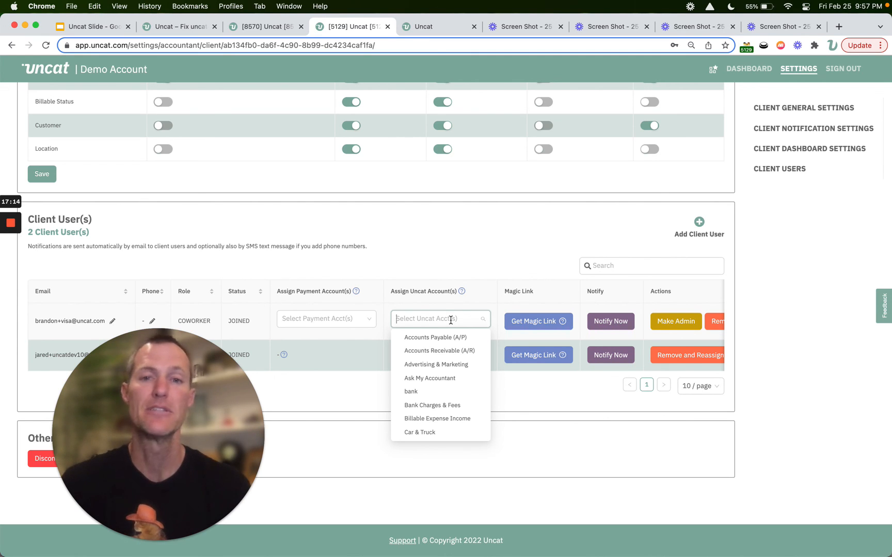
pyautogui.click(546, 260)
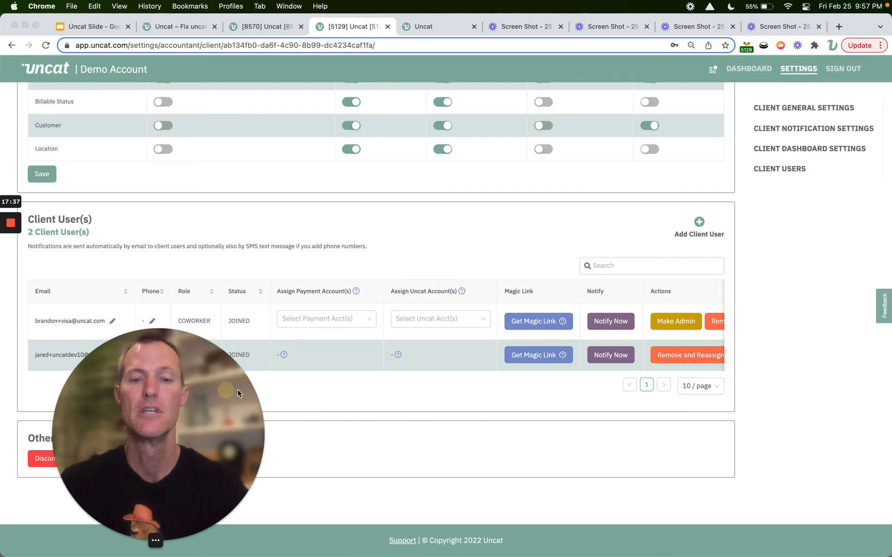
pyautogui.moveTo(227, 390); pyautogui.dragTo(303, 385)
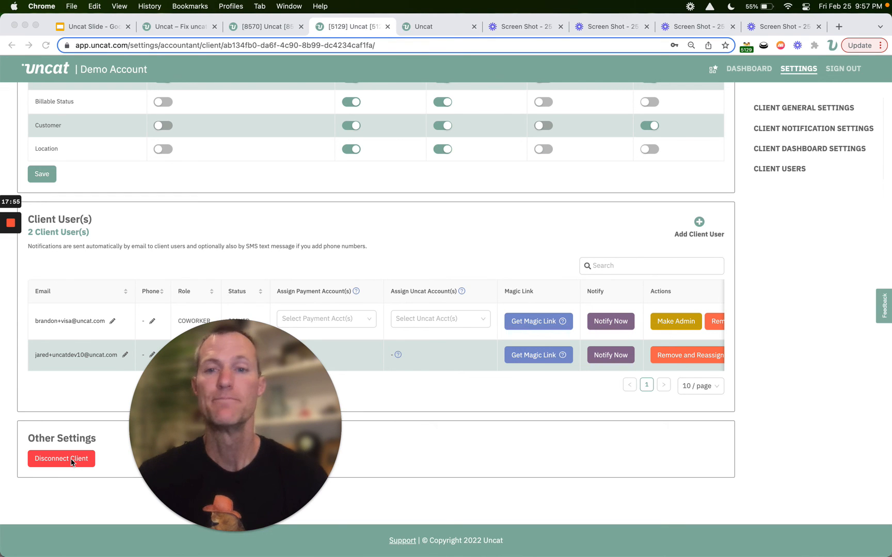
# Switch to the Uncat website and look over the Learn More, Get Started and Support links in its footer
pyautogui.scroll(20, 486, 246)
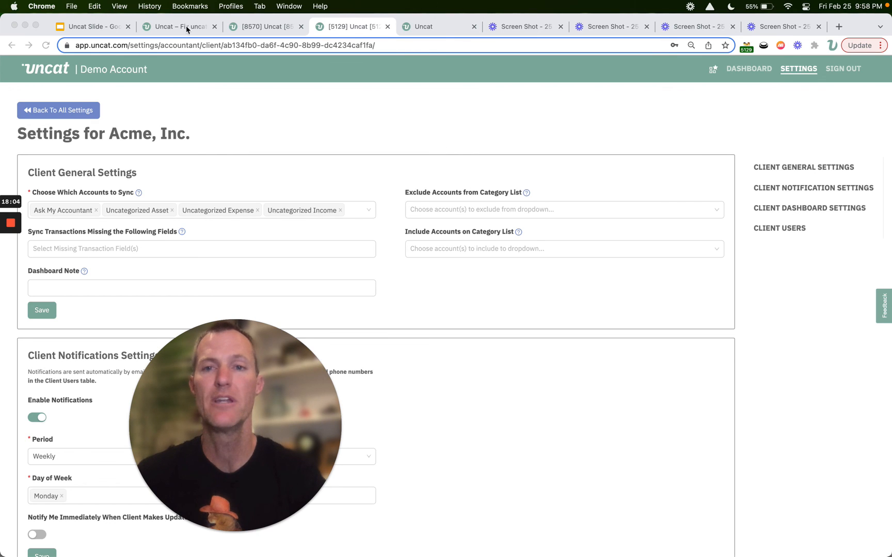
pyautogui.click(170, 28)
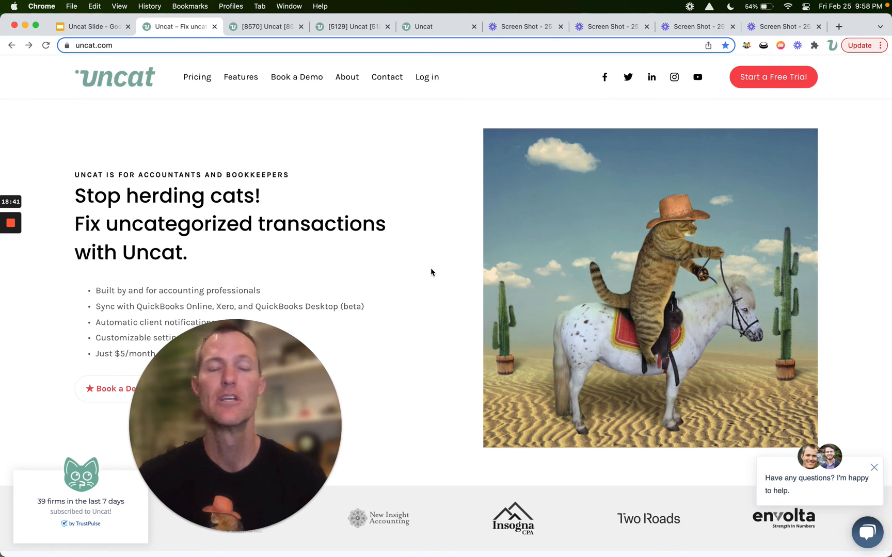
pyautogui.scroll(-10, 430, 268)
pyautogui.scroll(-6, 431, 267)
pyautogui.scroll(-3, 430, 270)
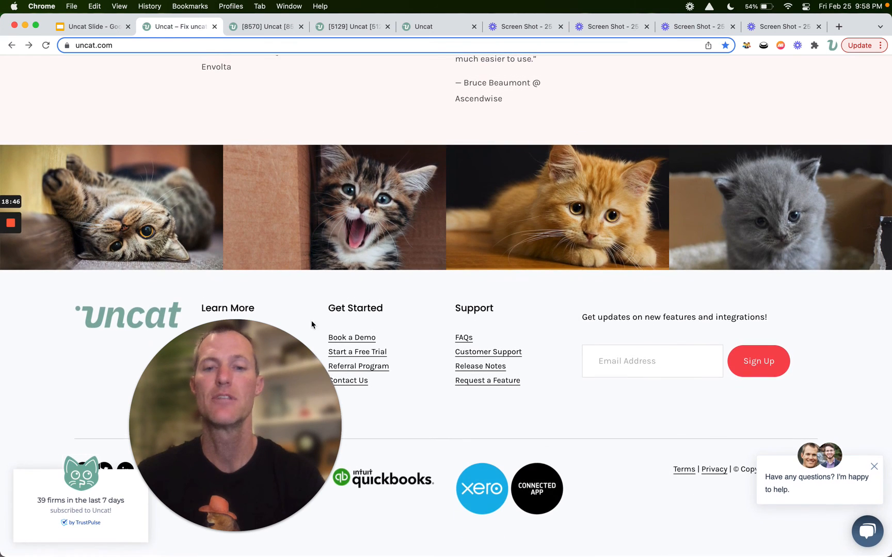
pyautogui.moveTo(239, 361); pyautogui.dragTo(399, 345)
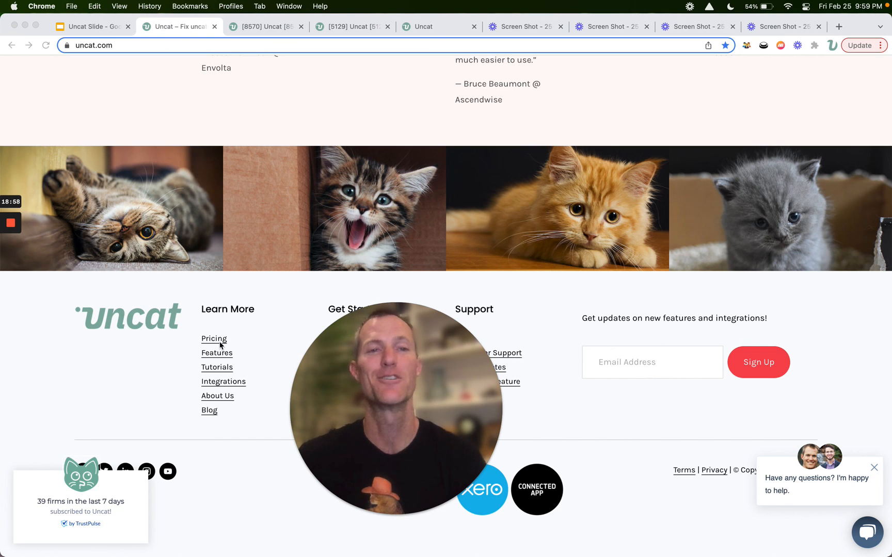
pyautogui.moveTo(315, 360); pyautogui.dragTo(127, 344)
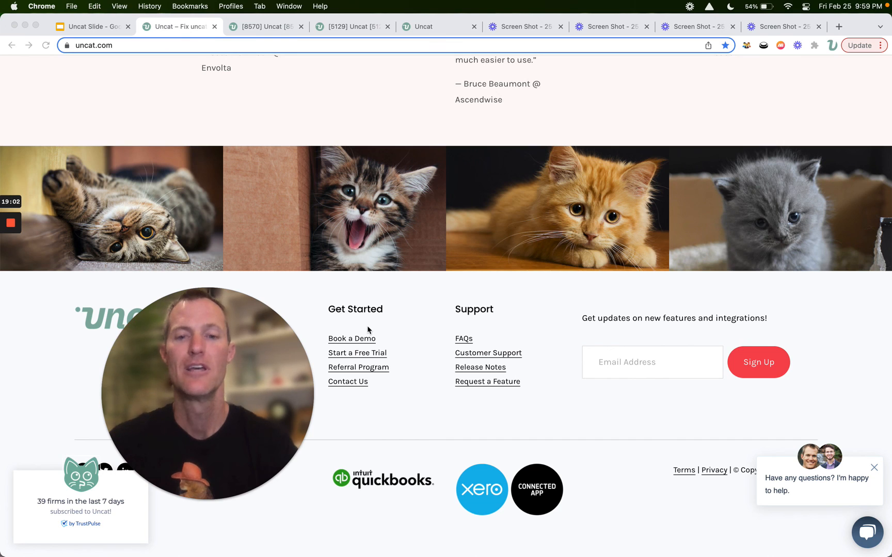